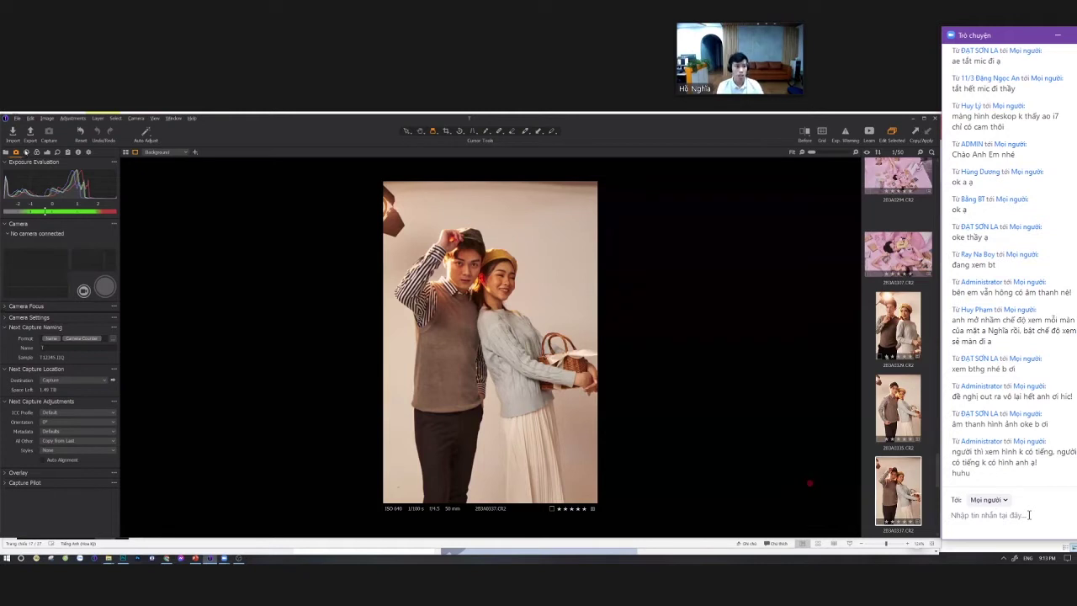
# Dock the floating Color Balance tool directly below White Balance among the colour tools.
pyautogui.click(26, 152)
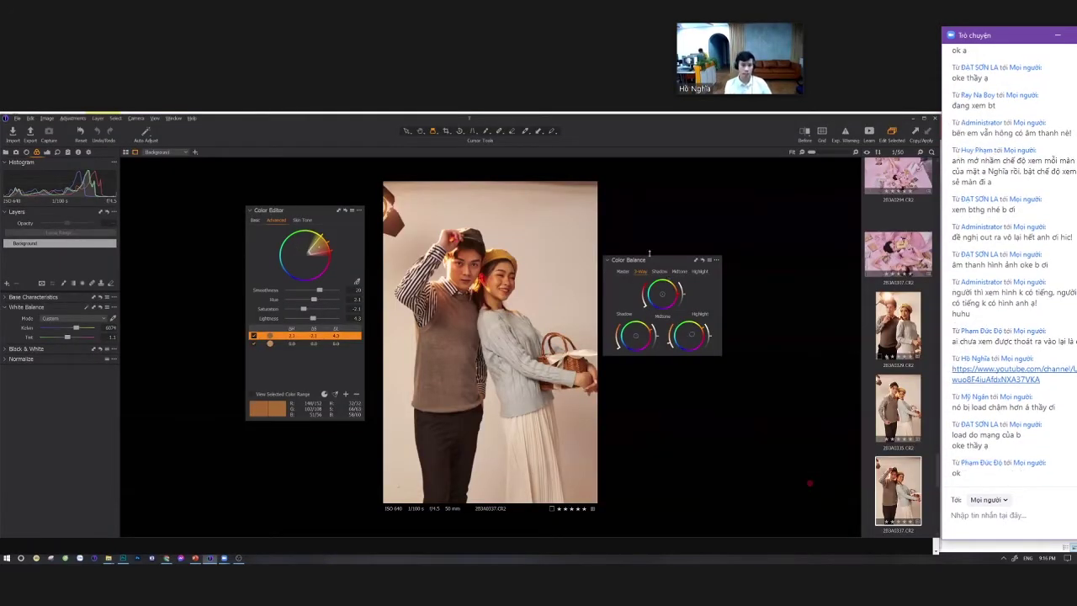
pyautogui.moveTo(673, 262); pyautogui.dragTo(223, 319)
pyautogui.moveTo(32, 345); pyautogui.dragTo(60, 350)
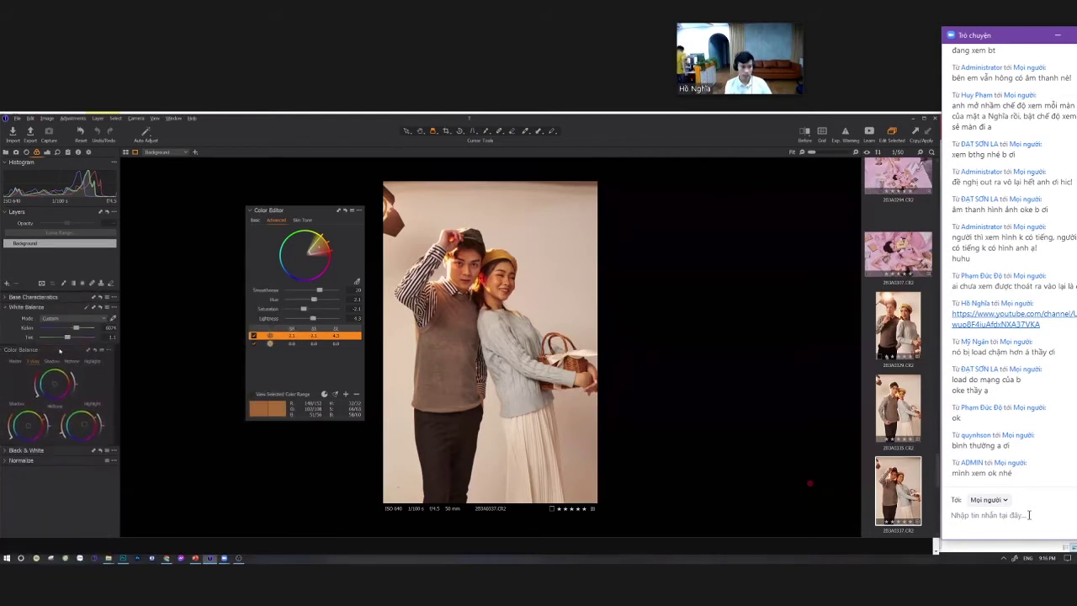
# Preview the couple photo in black and white and restore its colours.
pyautogui.click(21, 451)
pyautogui.click(44, 463)
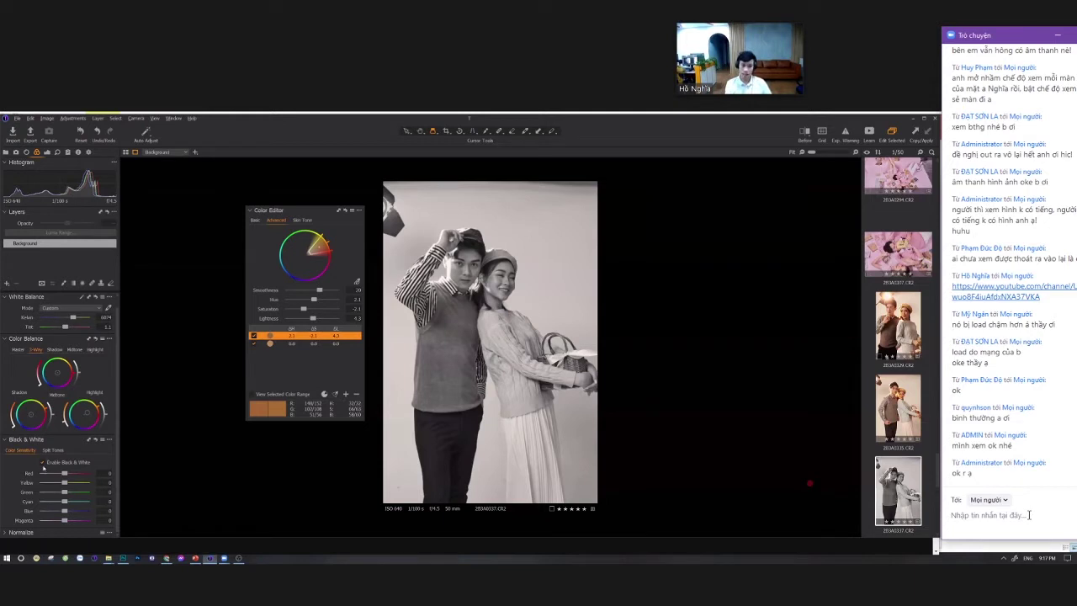
pyautogui.click(42, 463)
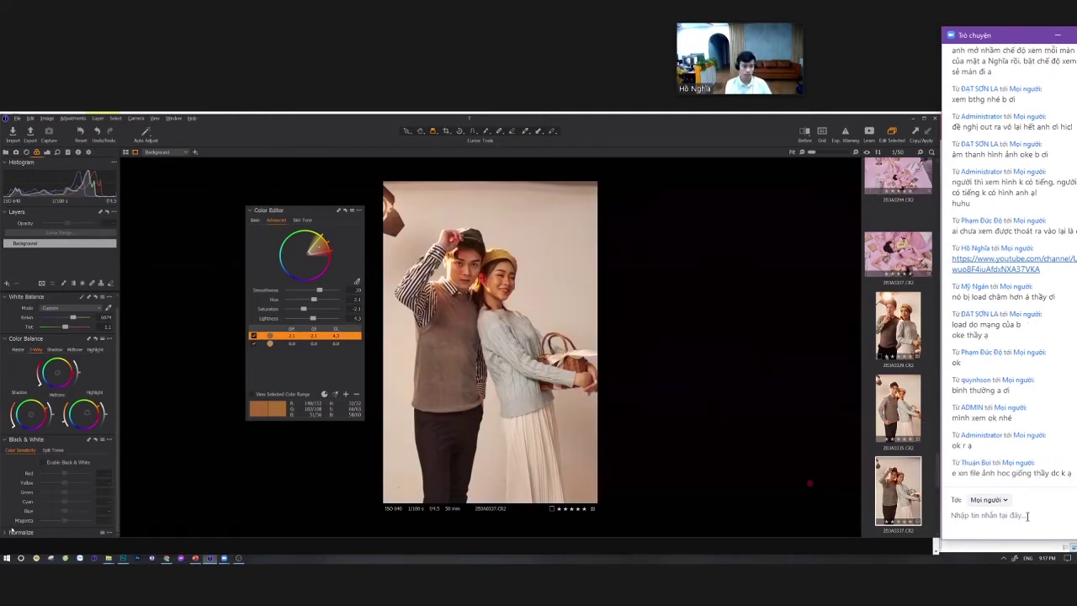
# Remove the Normalize and Black & White tools from the colour tools.
pyautogui.click(7, 533)
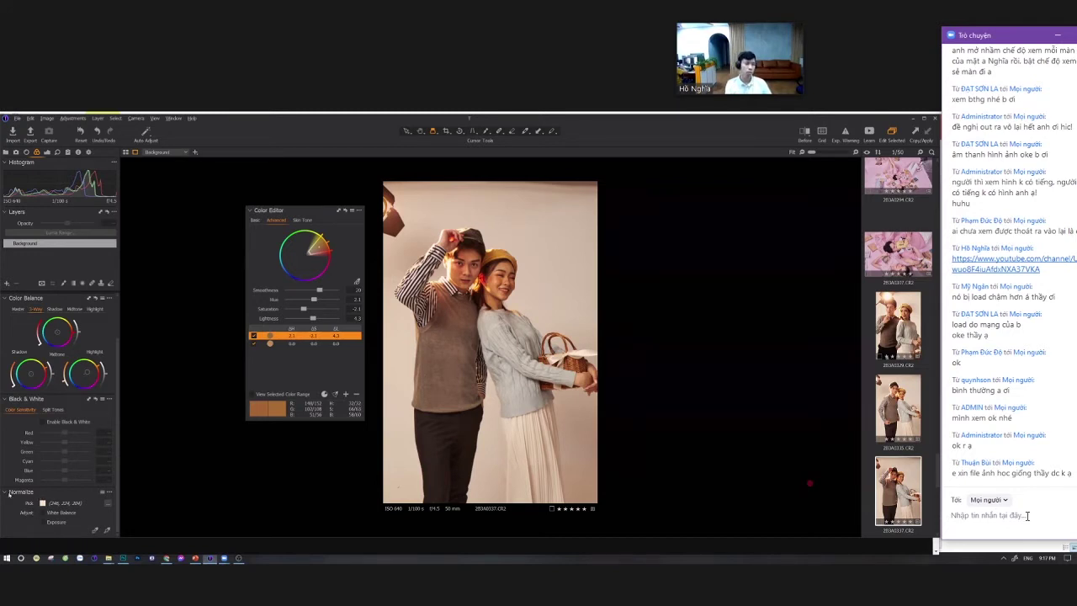
pyautogui.click(109, 493)
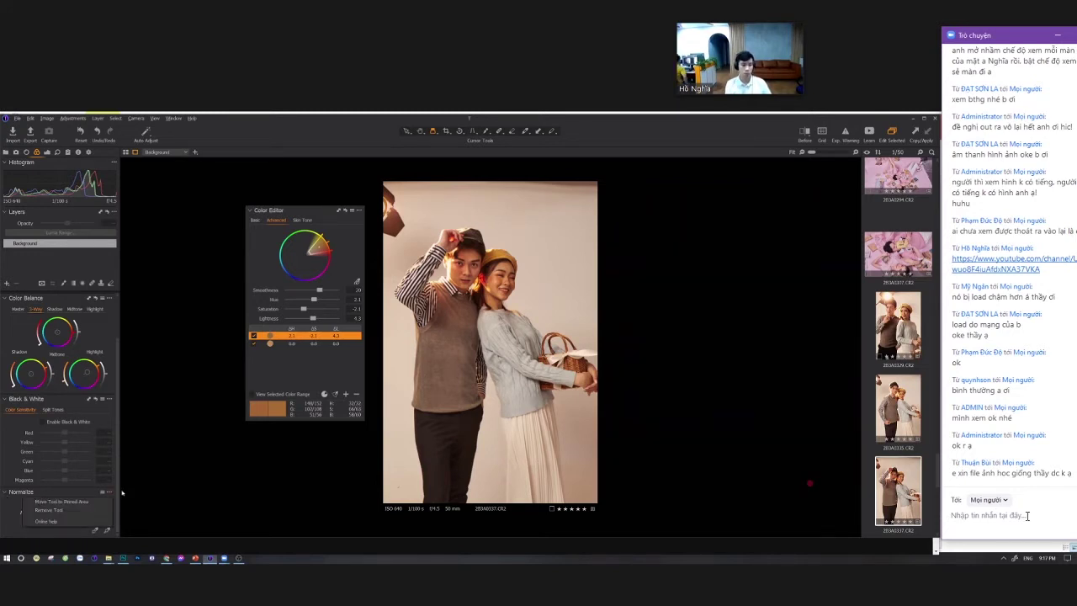
pyautogui.click(48, 510)
pyautogui.click(108, 451)
pyautogui.click(55, 471)
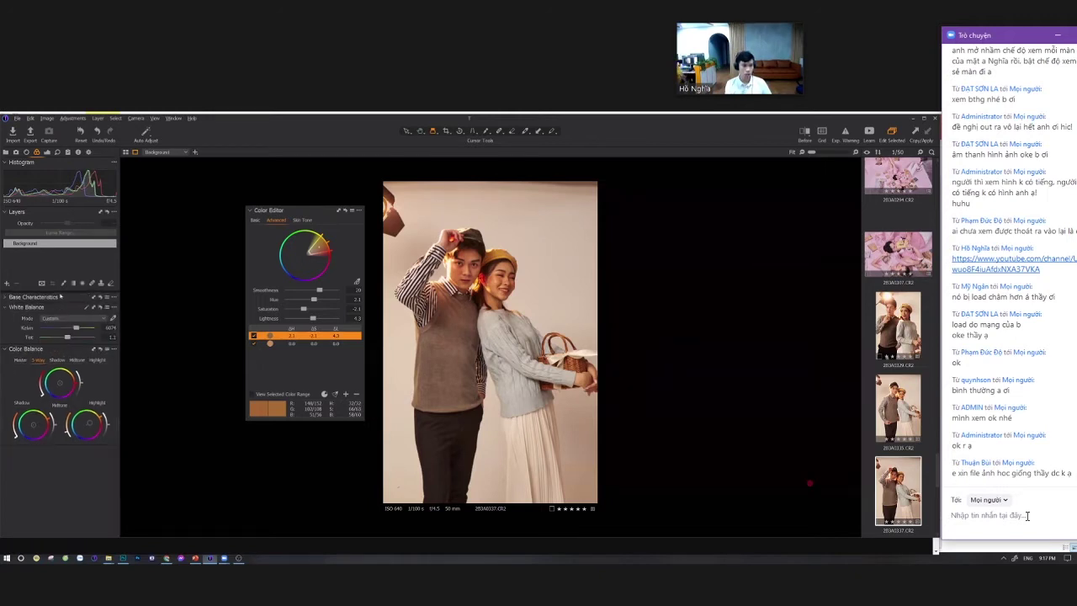
# Expand Base Characteristics to check its ICC profile and curve settings, and remove the tool from the colour tools.
pyautogui.click(6, 297)
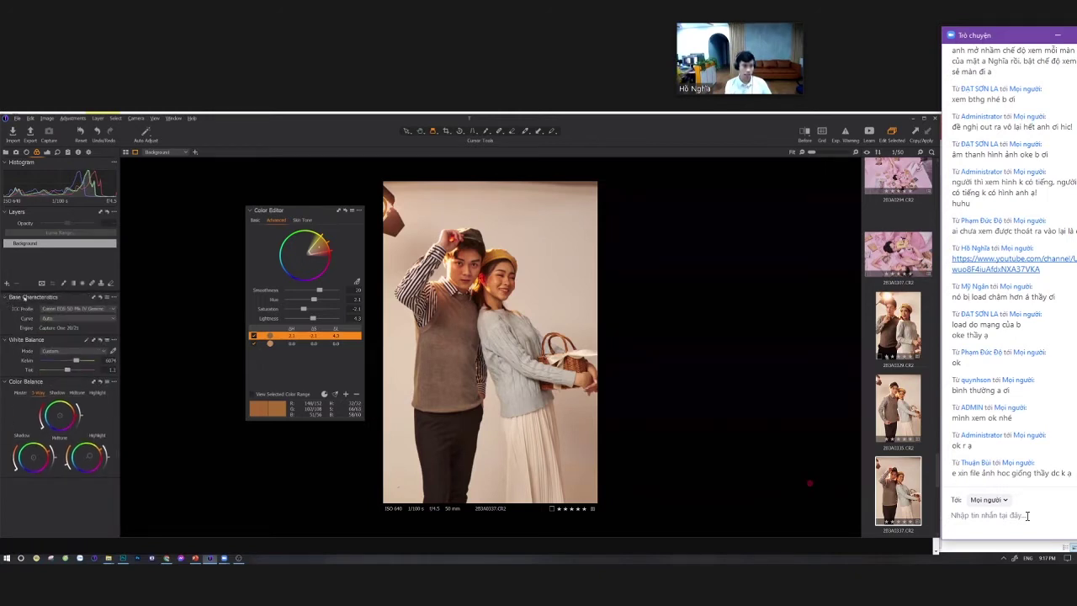
pyautogui.click(70, 311)
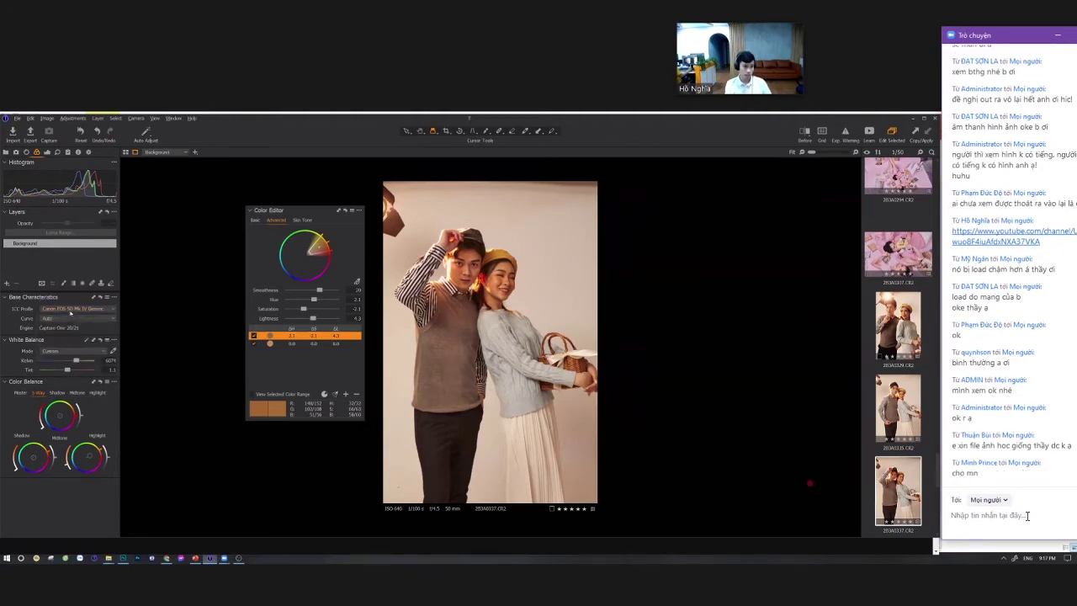
pyautogui.click(41, 333)
pyautogui.click(111, 297)
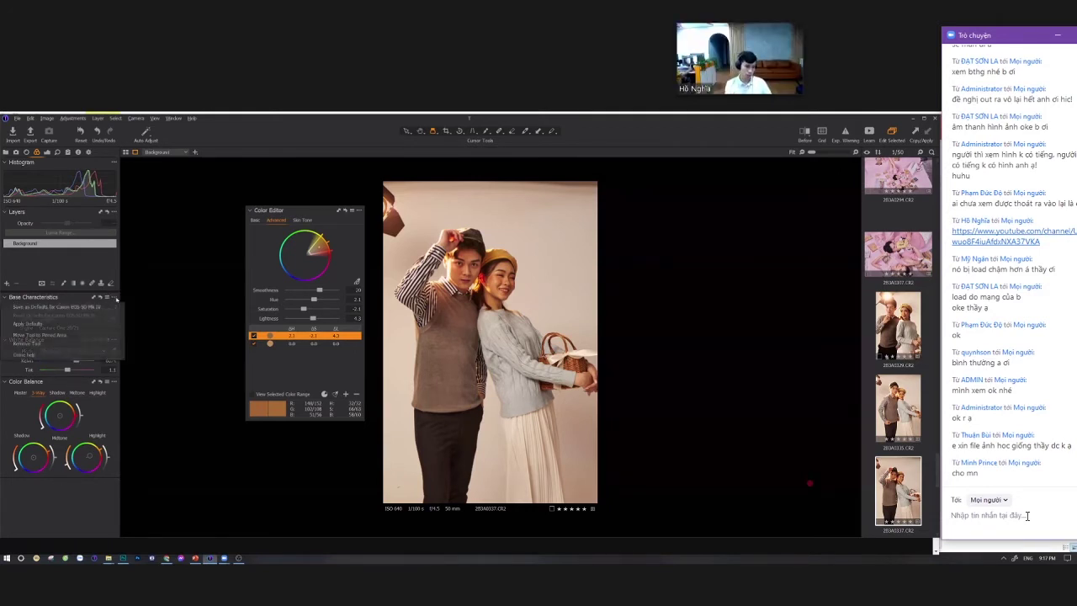
pyautogui.click(28, 344)
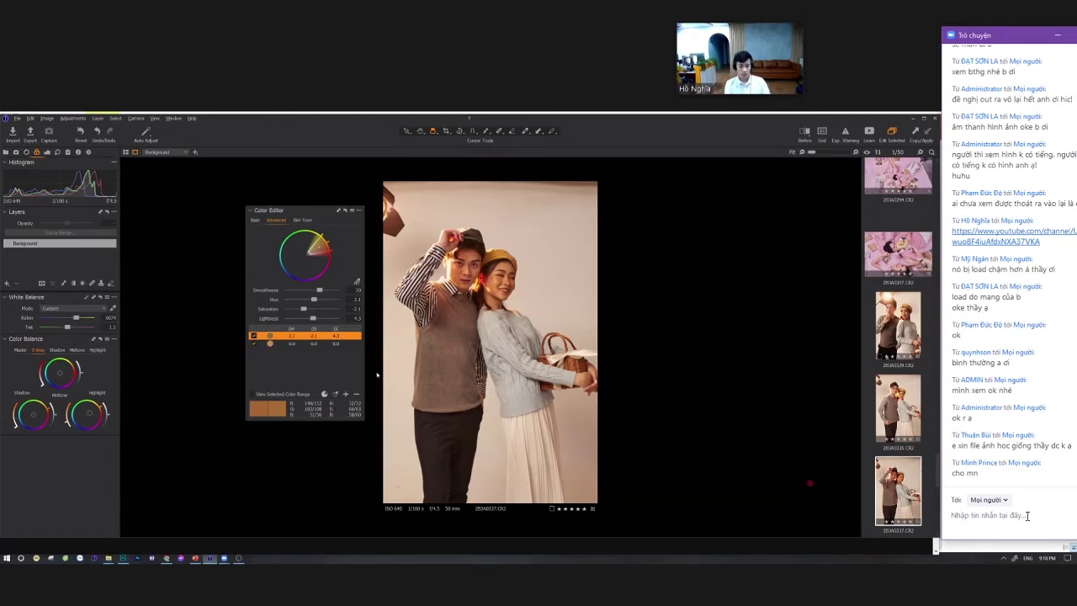
# Move the floating Color Editor closer to the docked tools and switch it to Basic mode.
pyautogui.click(376, 361)
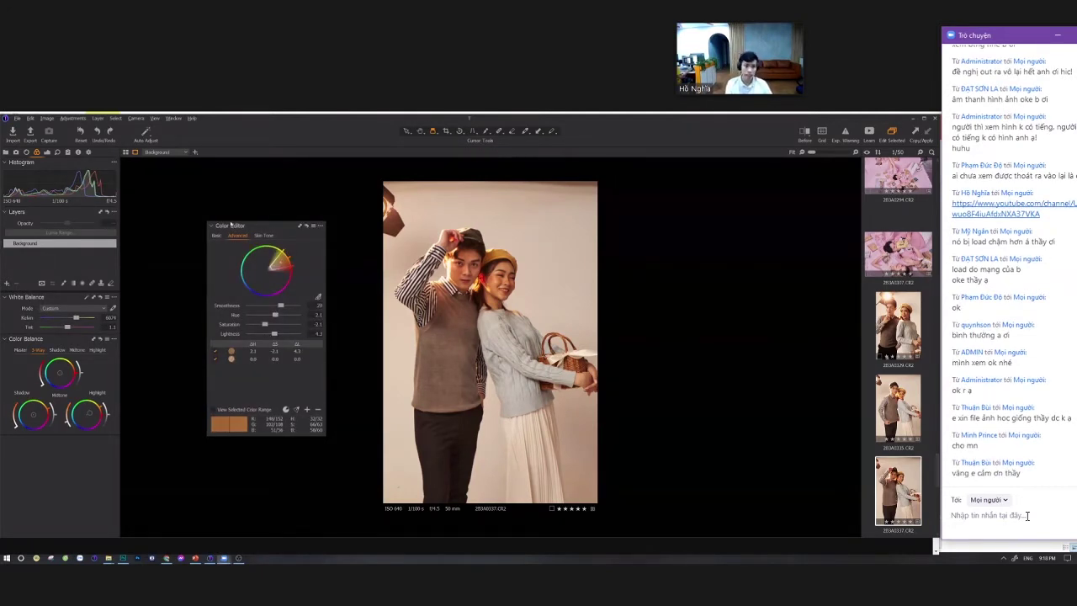
pyautogui.click(216, 236)
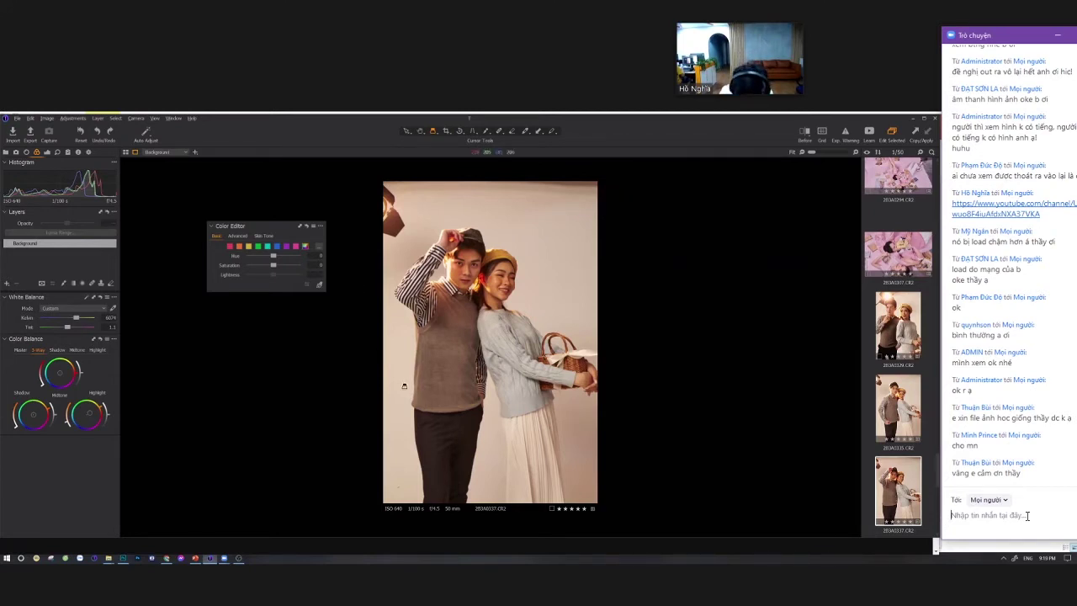
pyautogui.write('Hi')
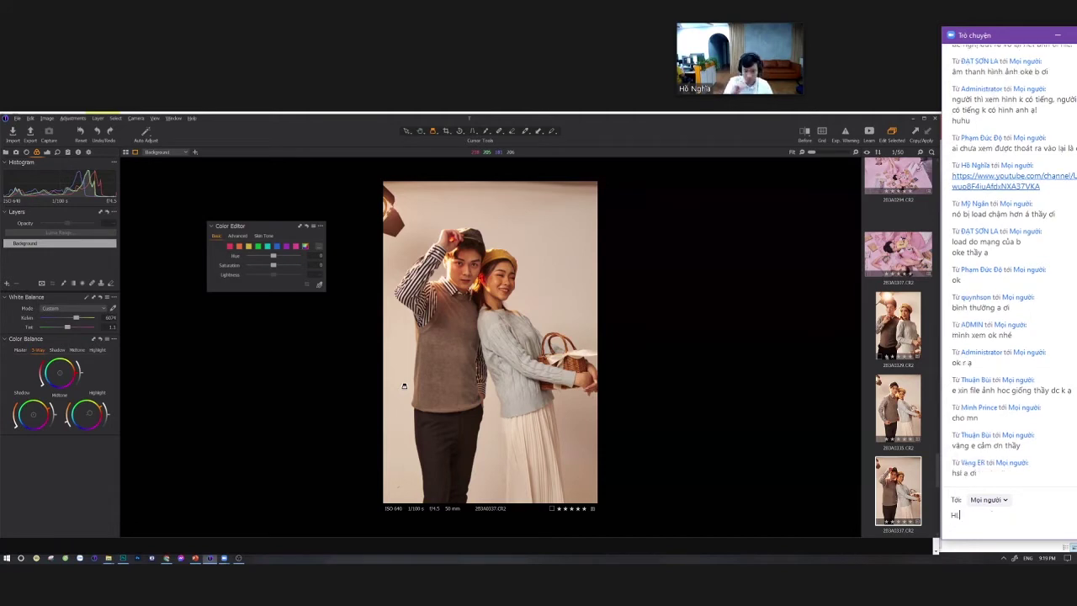
pyautogui.press('BackSpace')
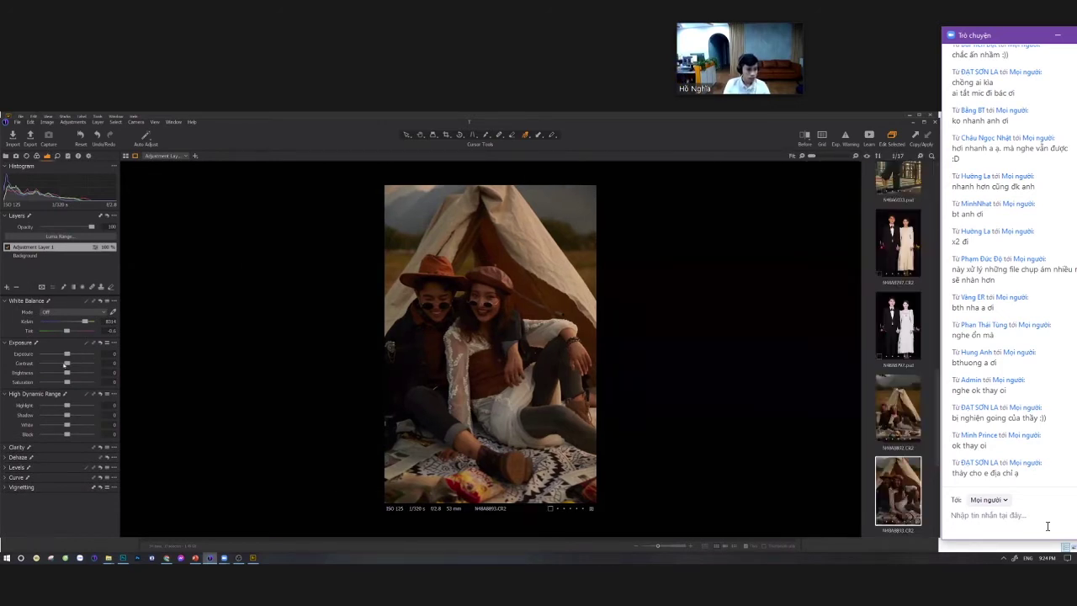
# Adjust Adjustment Layer 1 on the tent photo to exposure 0.66, contrast 13, highlight -75, shadow 17 and black 15.
pyautogui.moveTo(75, 354); pyautogui.dragTo(78, 354)
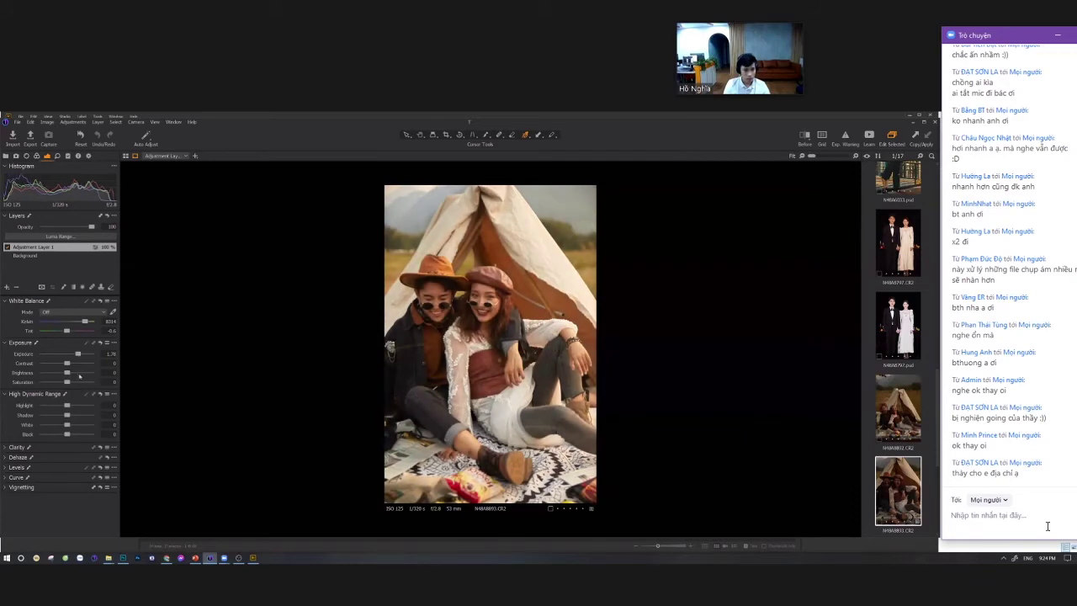
pyautogui.moveTo(67, 406); pyautogui.dragTo(49, 406)
pyautogui.moveTo(79, 354); pyautogui.dragTo(73, 363)
pyautogui.moveTo(72, 416); pyautogui.dragTo(75, 415)
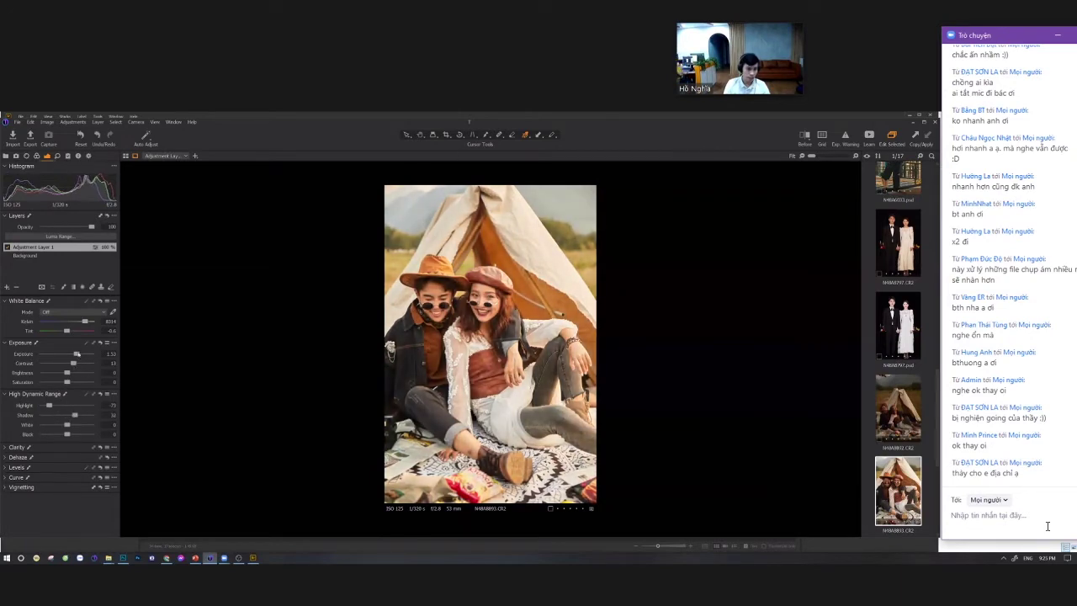
pyautogui.moveTo(77, 354); pyautogui.dragTo(72, 355)
pyautogui.moveTo(67, 433); pyautogui.dragTo(70, 434)
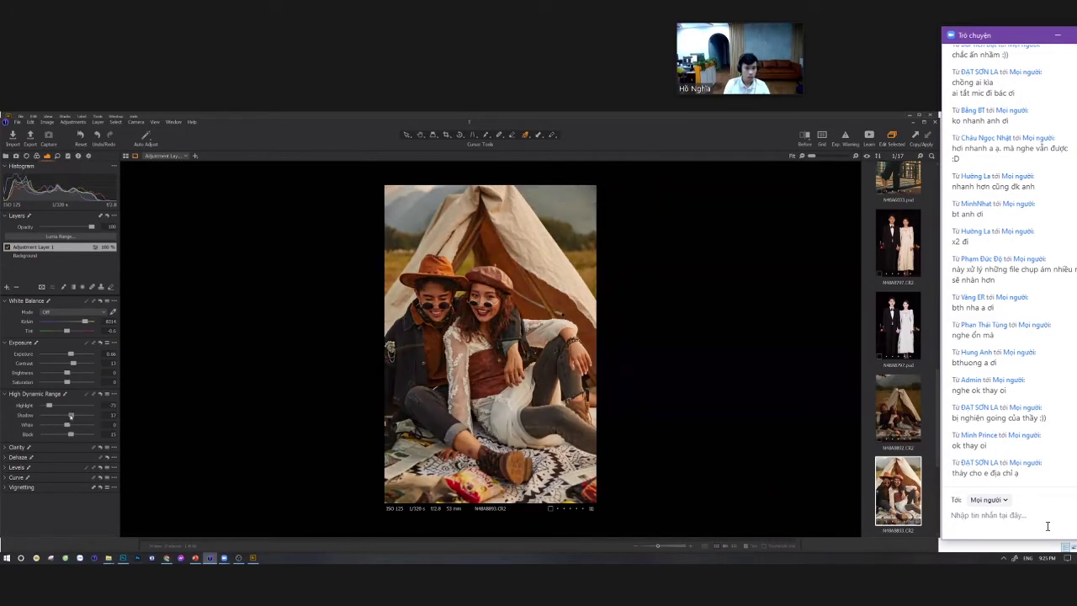
# Sample the tent's orange-brown colour in the Color Editor's Advanced mode, discarding the grass colour pick, and lower its hue.
pyautogui.click(37, 156)
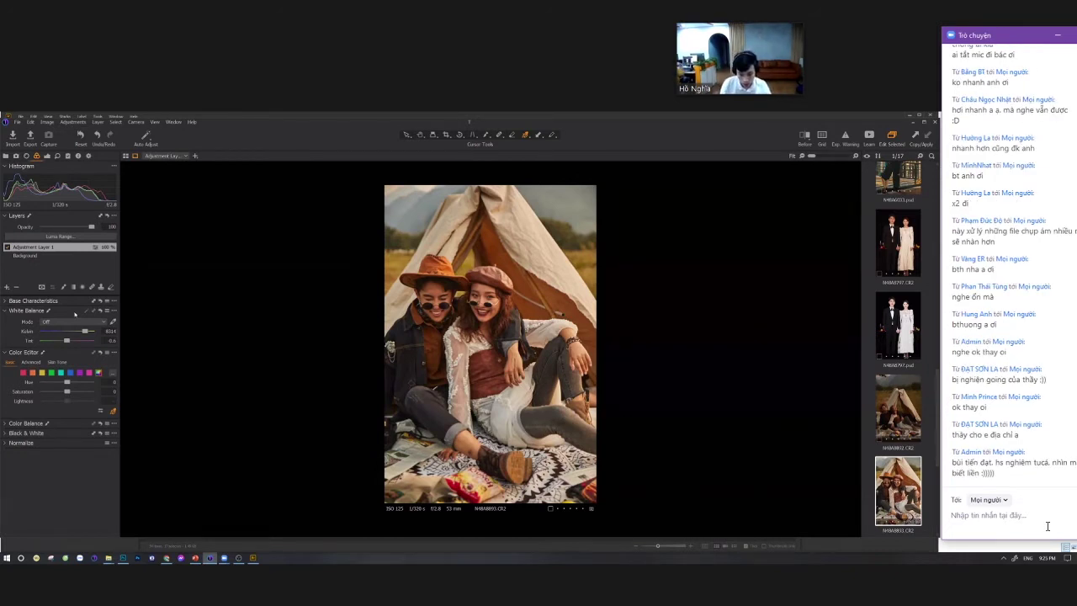
pyautogui.click(32, 362)
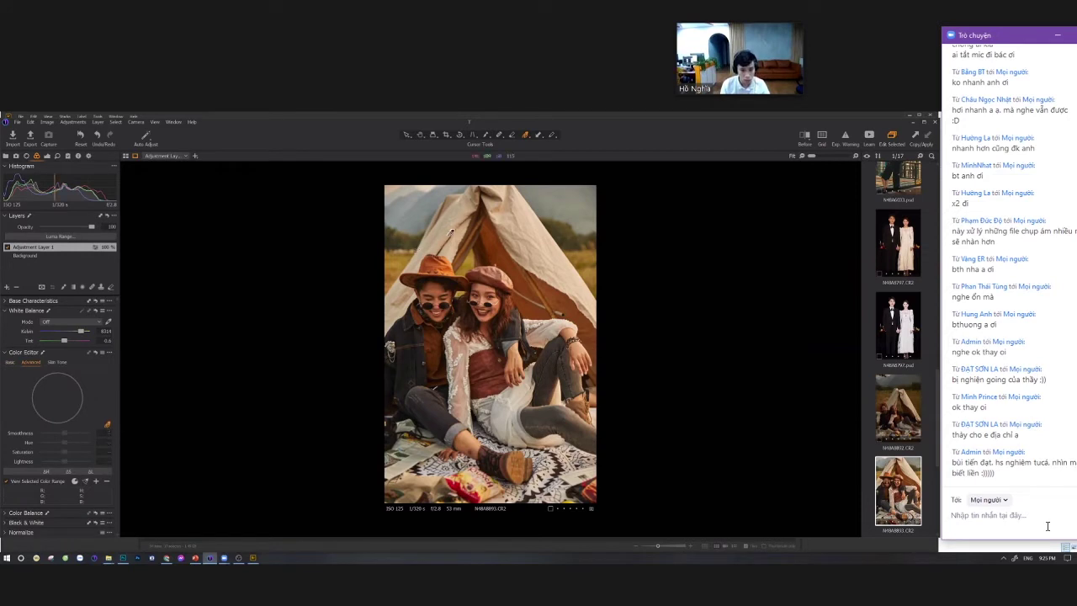
pyautogui.click(578, 252)
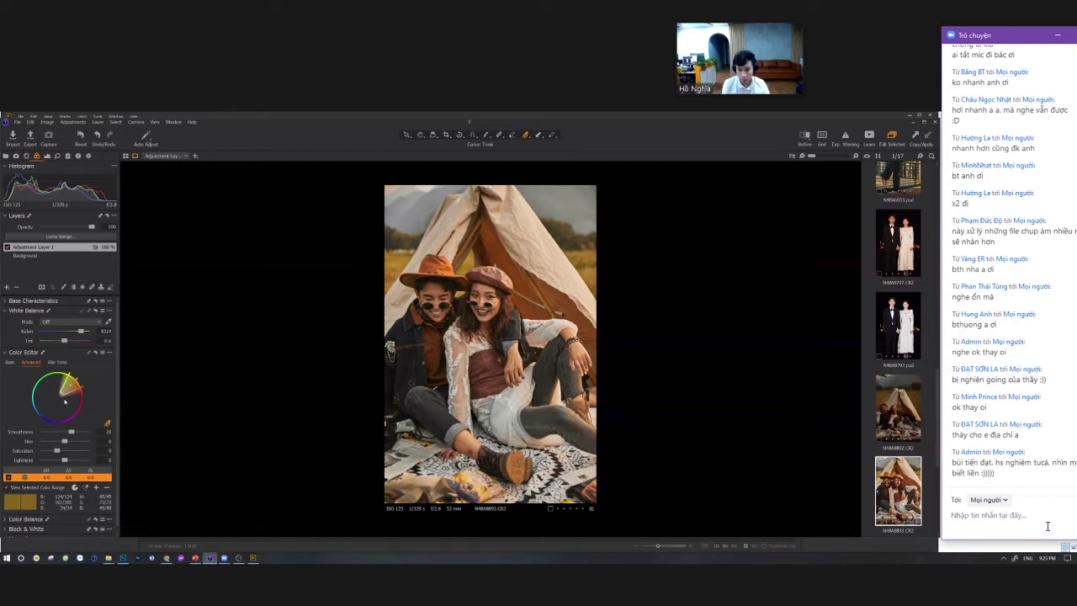
pyautogui.click(106, 487)
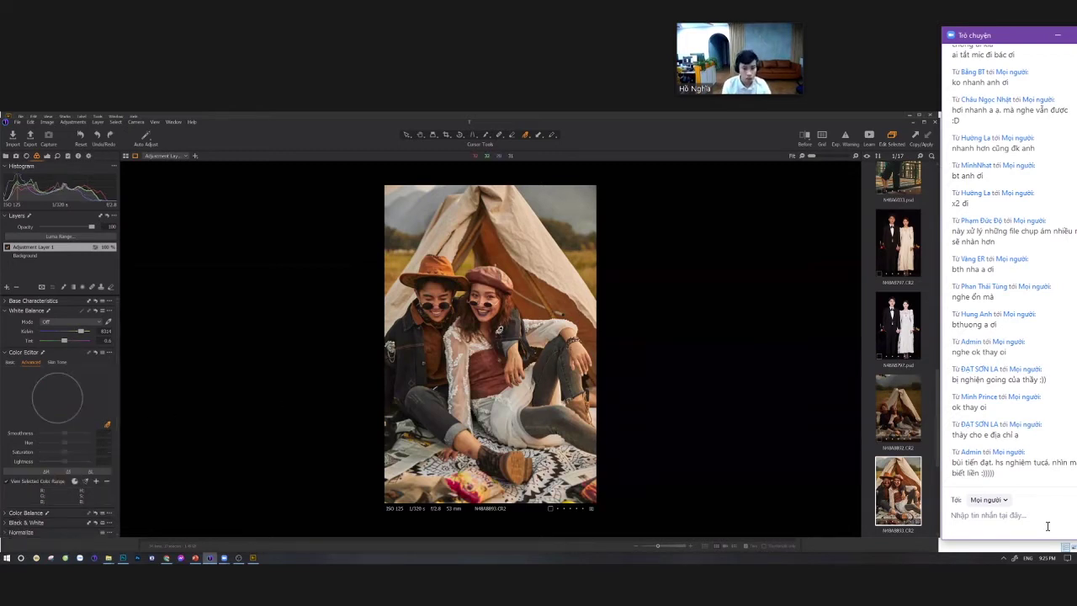
pyautogui.click(499, 244)
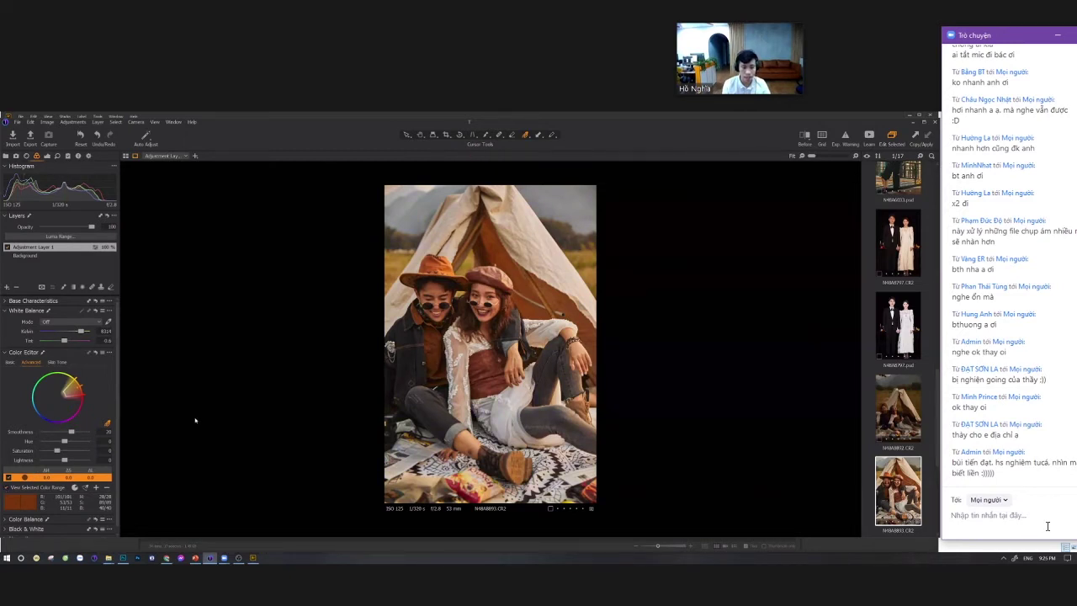
pyautogui.moveTo(64, 441)
pyautogui.mouseDown()
pyautogui.moveTo(50, 442)
pyautogui.moveTo(82, 444)
pyautogui.moveTo(54, 446)
pyautogui.mouseUp()
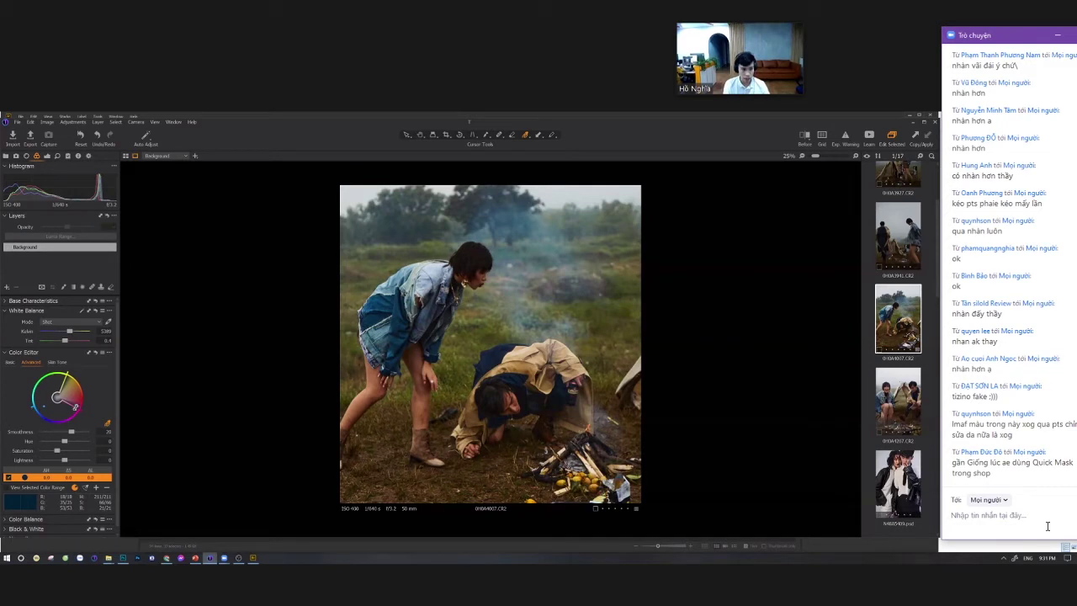
pyautogui.click(63, 379)
pyautogui.click(35, 409)
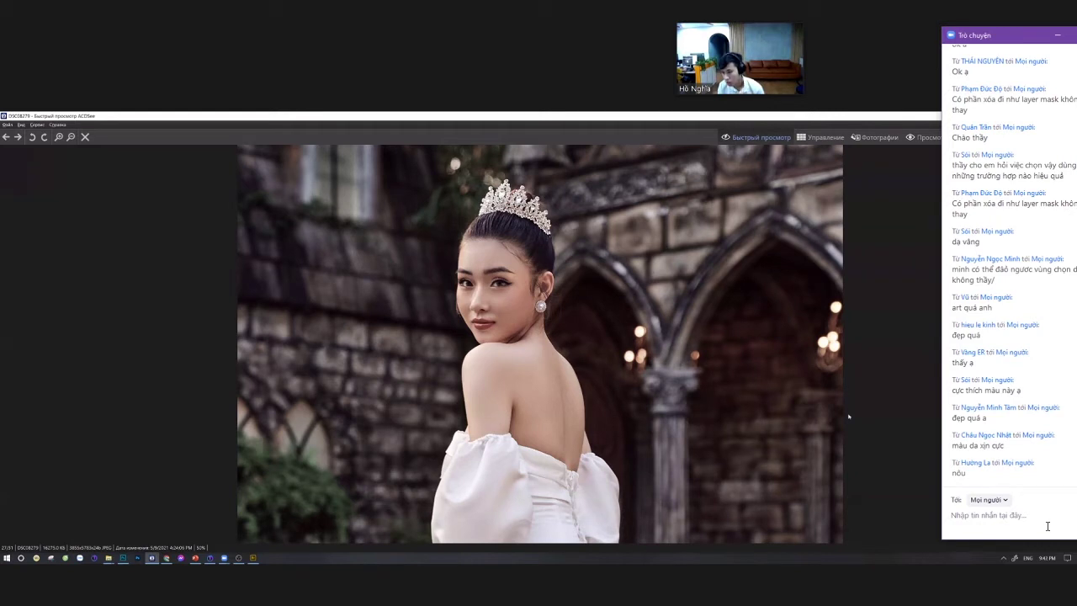
# Switch to ACDSee to view the previous bridal photo, return to the folder, and open one of its first photos.
pyautogui.press('Left')
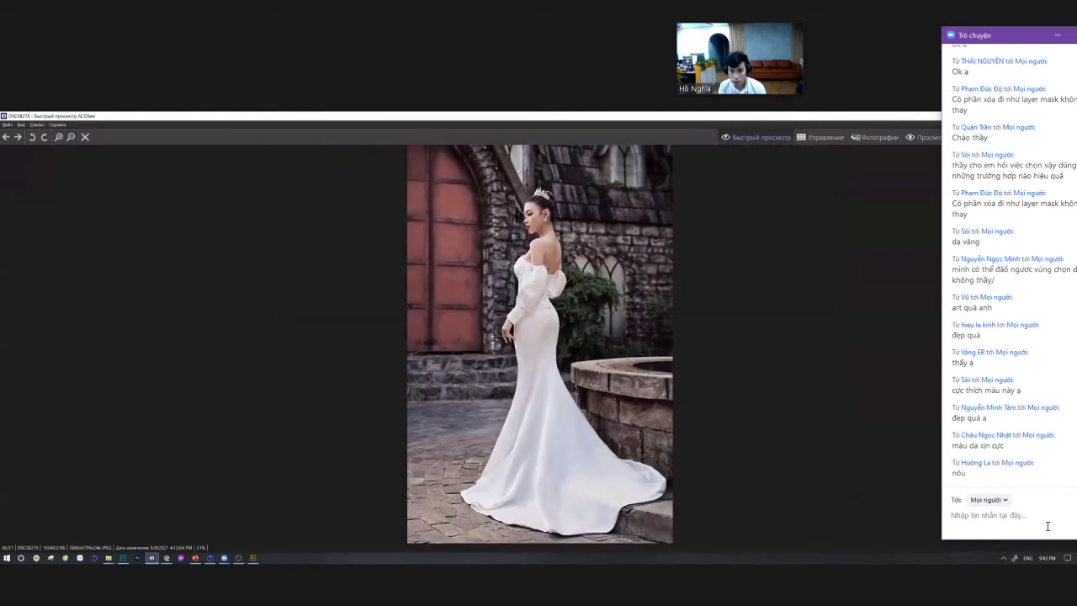
pyautogui.press('Escape')
pyautogui.click(160, 201)
pyautogui.doubleClick(139, 203)
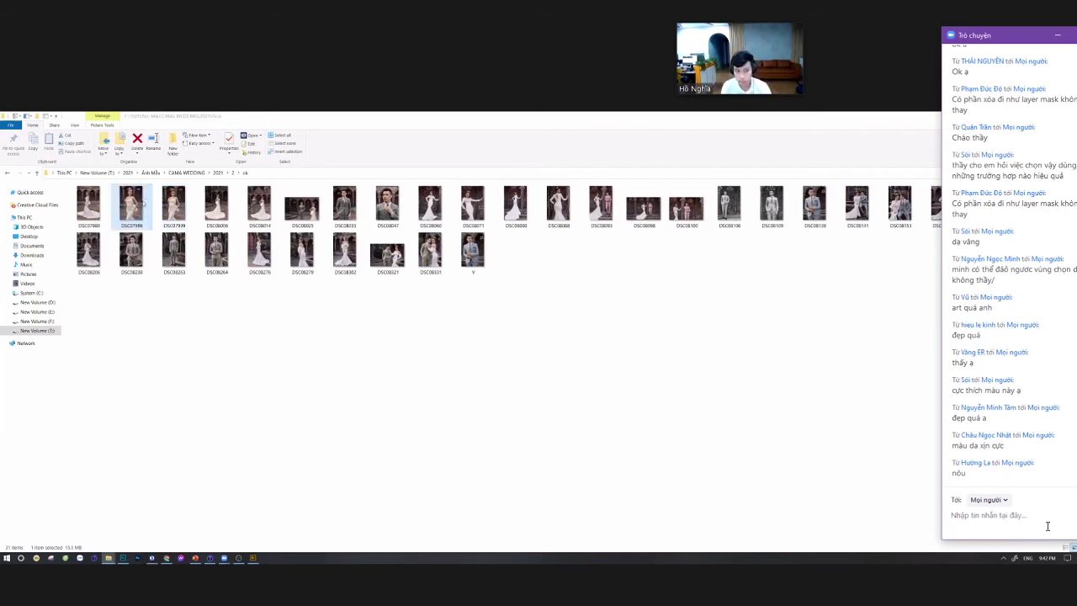
# Browse back and forth through the first edited bridal photos to compare their skin and background tones.
pyautogui.scroll(1, 655, 217)
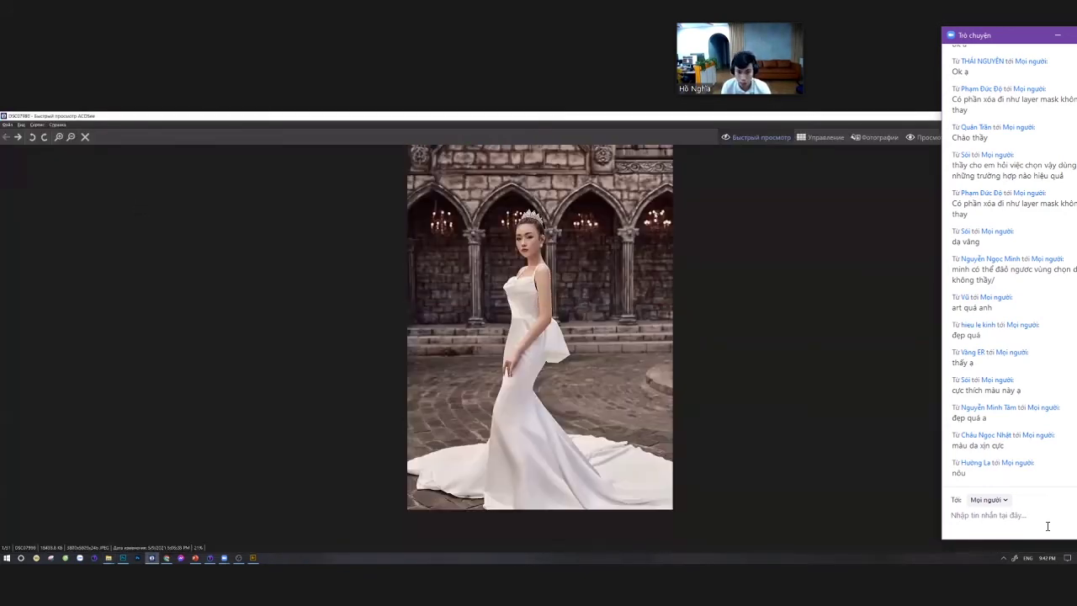
pyautogui.scroll(-1, 648, 212)
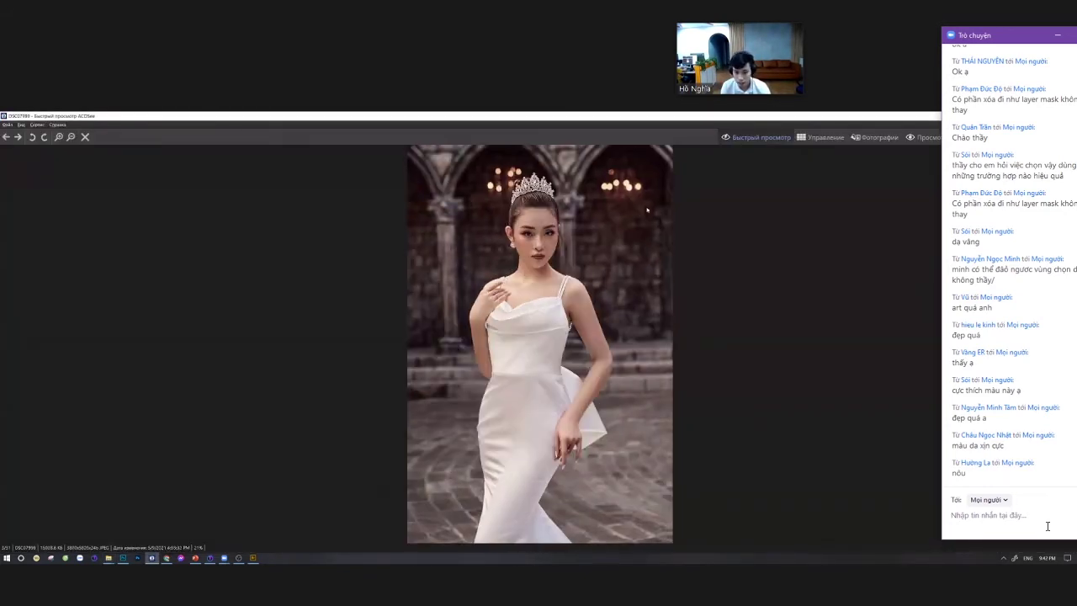
pyautogui.scroll(1, 647, 210)
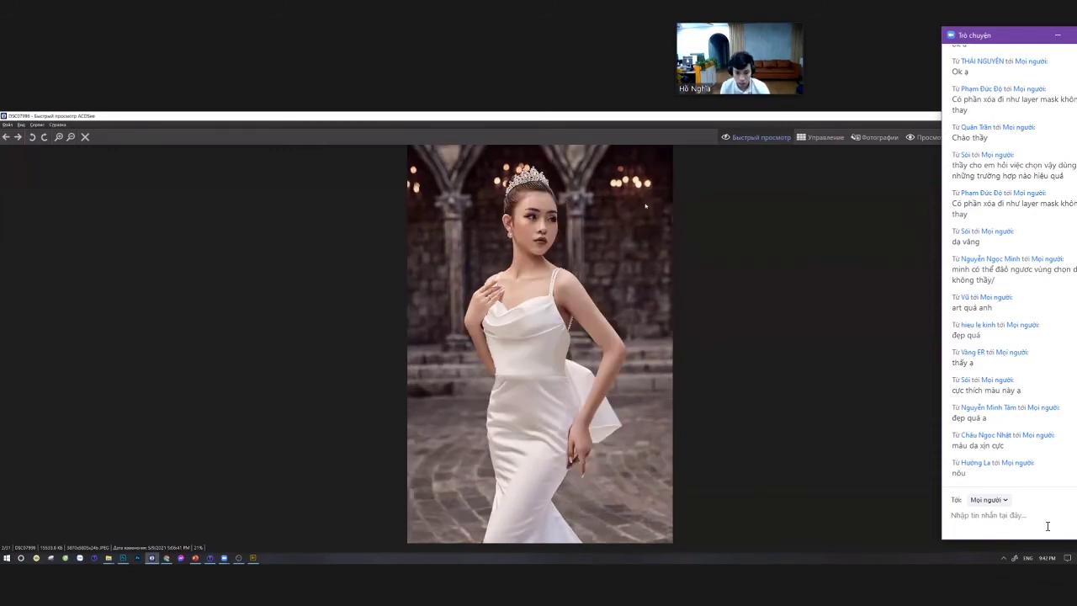
pyautogui.scroll(-1, 646, 205)
pyautogui.scroll(-1, 646, 205)
pyautogui.scroll(1, 623, 214)
pyautogui.scroll(2, 539, 239)
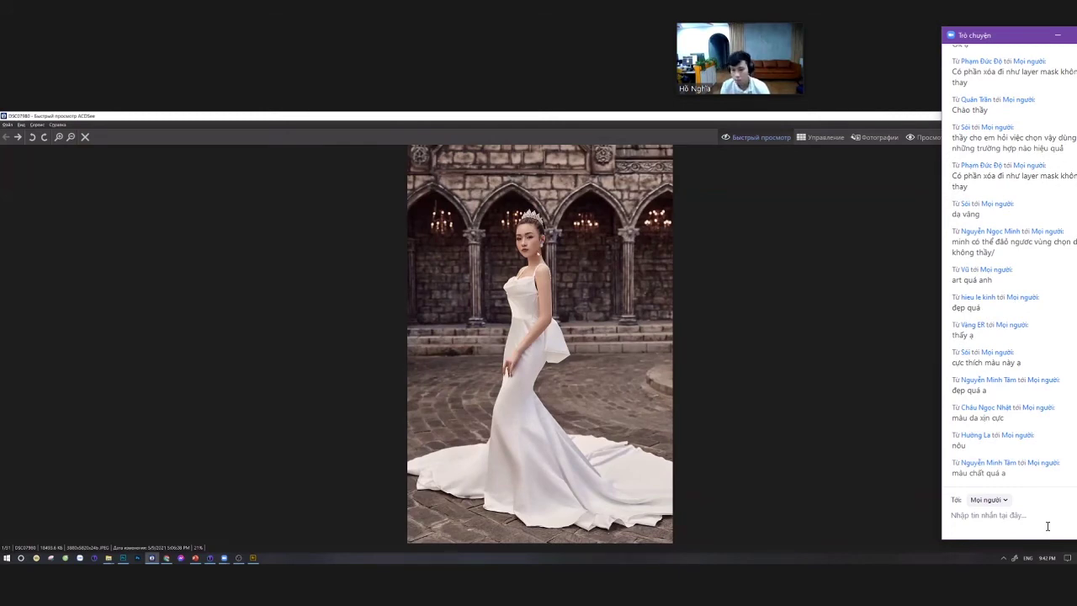
pyautogui.scroll(-1, 538, 343)
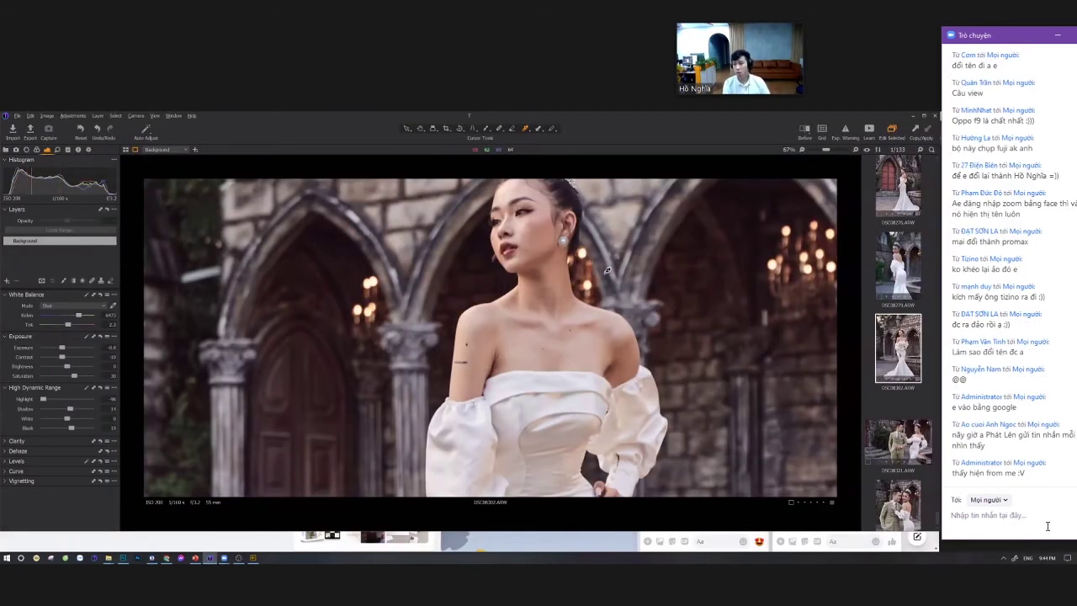
# Switch to Capture One and detach the Color Editor in Skin Tone mode as a floating window over the bride photo.
pyautogui.click(606, 270)
pyautogui.click(606, 270)
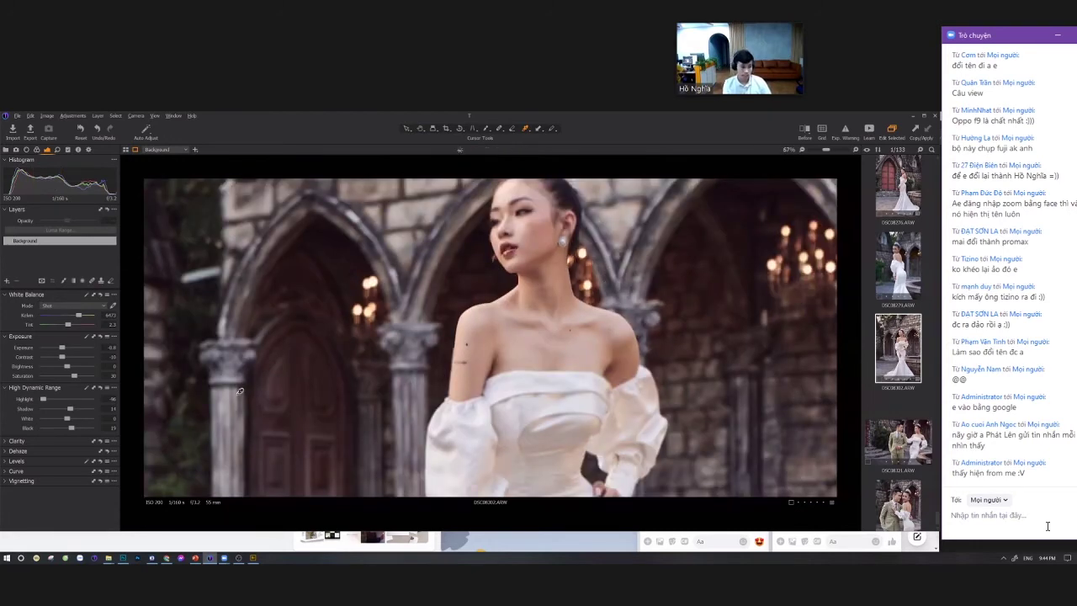
pyautogui.click(36, 150)
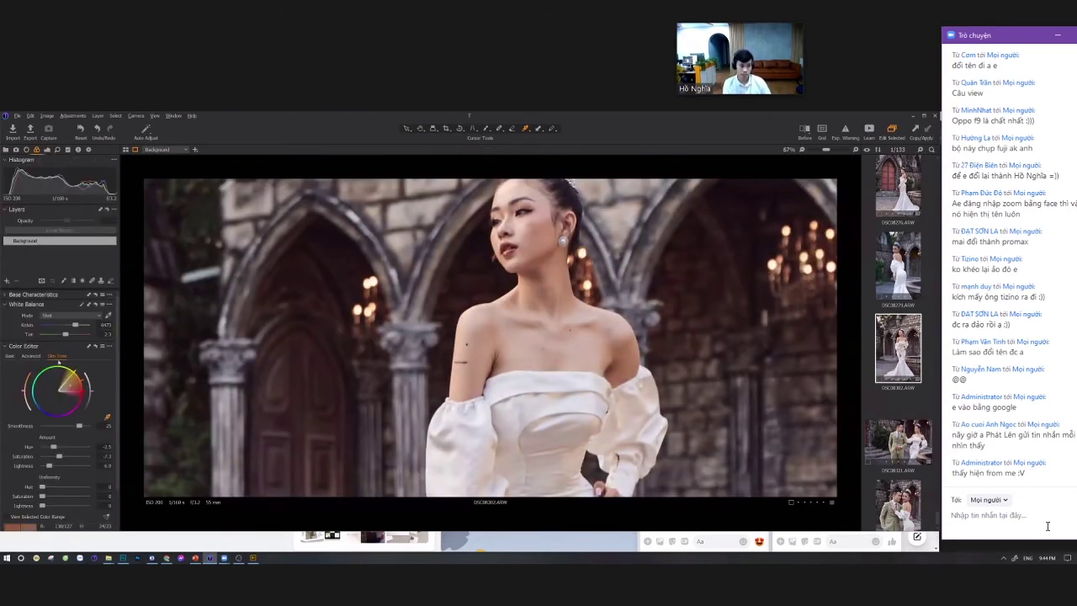
pyautogui.moveTo(34, 346); pyautogui.dragTo(261, 238)
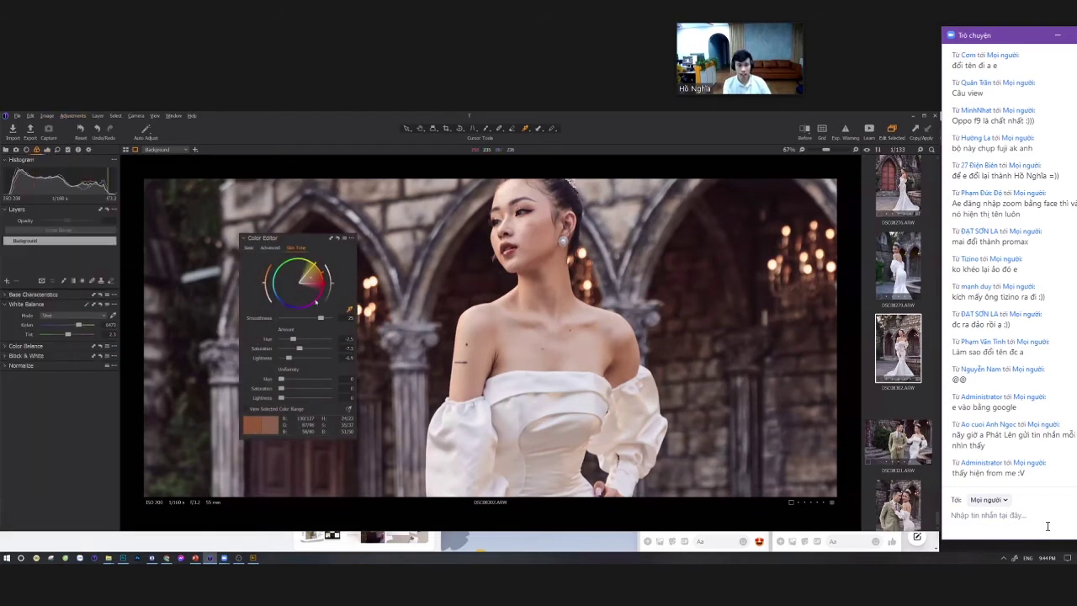
# Compare the bride photo with and without its Skin Tone adjustment, examining her face and neck close up and within the whole scene.
pyautogui.click(337, 239)
pyautogui.moveTo(536, 200); pyautogui.dragTo(536, 200)
pyautogui.click(536, 200)
pyautogui.scroll(5, 536, 200)
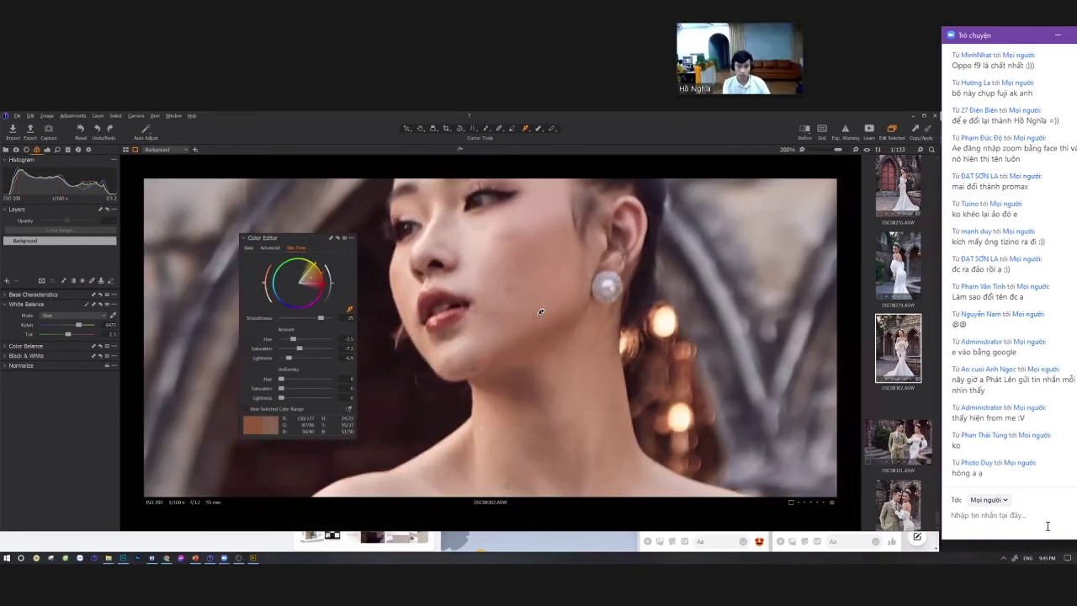
pyautogui.scroll(-5, 540, 309)
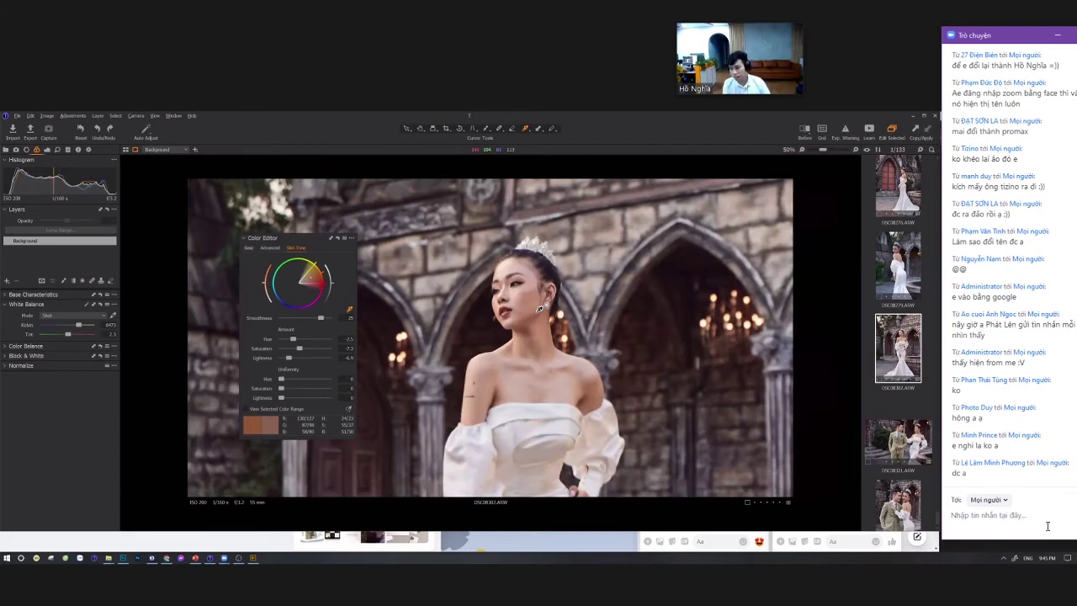
pyautogui.scroll(5, 539, 309)
pyautogui.scroll(-6, 539, 308)
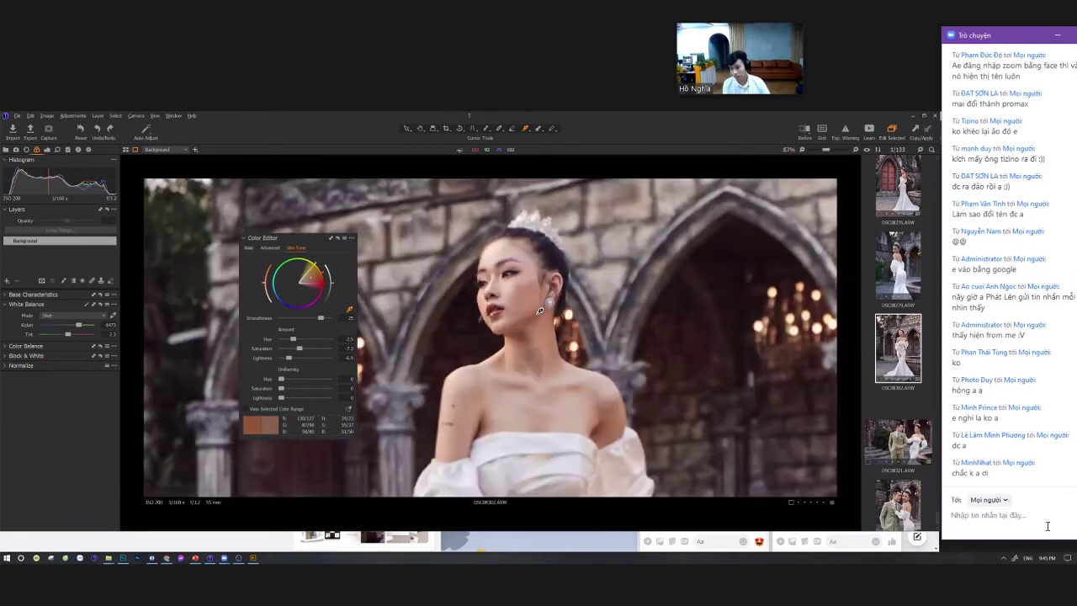
pyautogui.scroll(6, 503, 296)
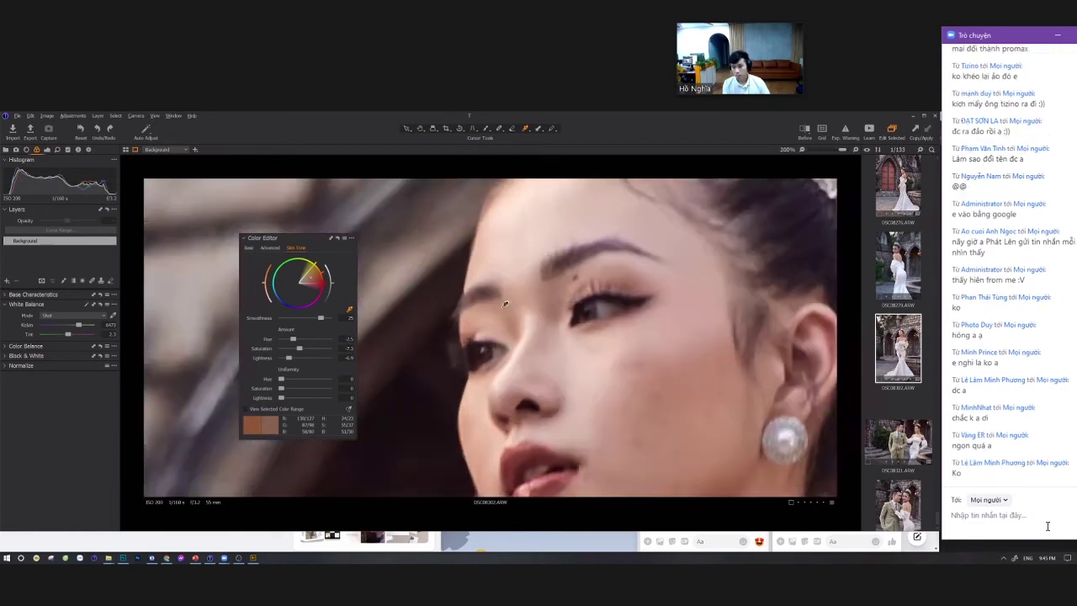
pyautogui.scroll(-4, 561, 354)
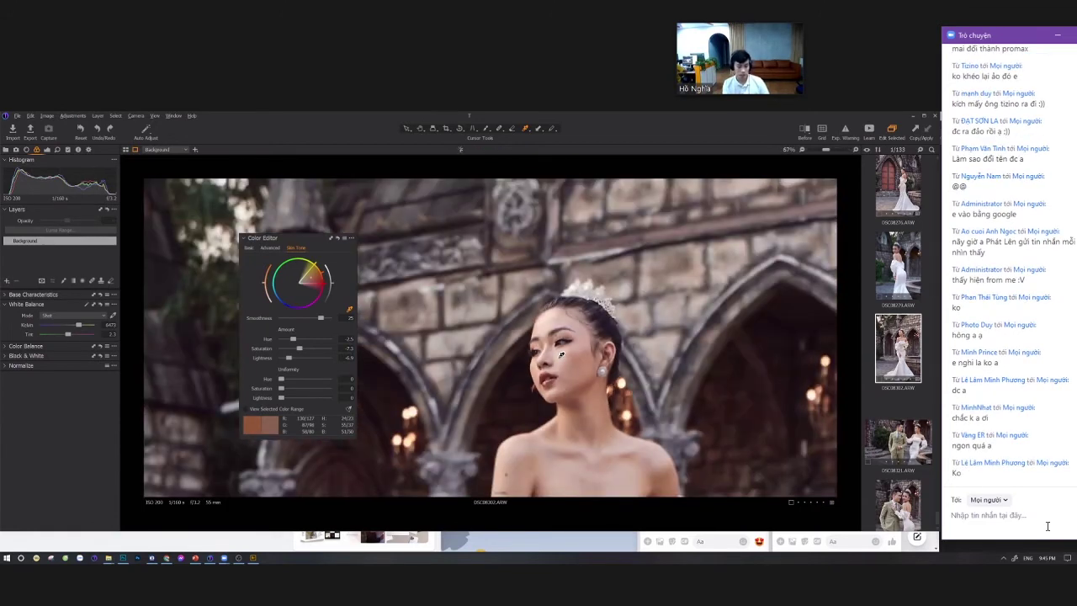
pyautogui.scroll(-2, 594, 405)
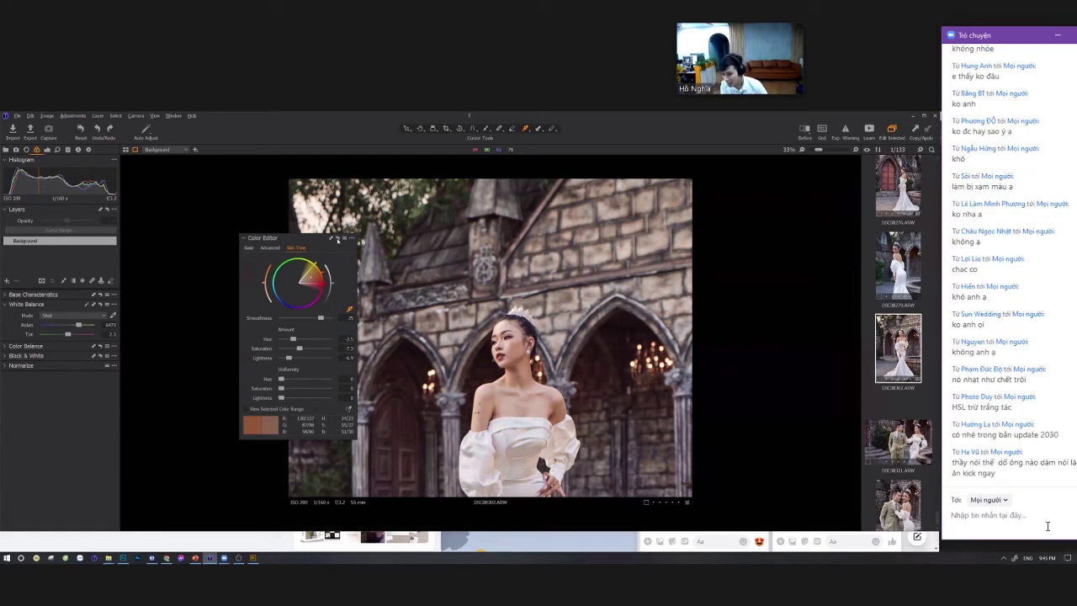
pyautogui.scroll(2, 442, 341)
pyautogui.scroll(2, 522, 366)
pyautogui.scroll(-2, 522, 366)
pyautogui.moveTo(594, 341); pyautogui.dragTo(576, 315)
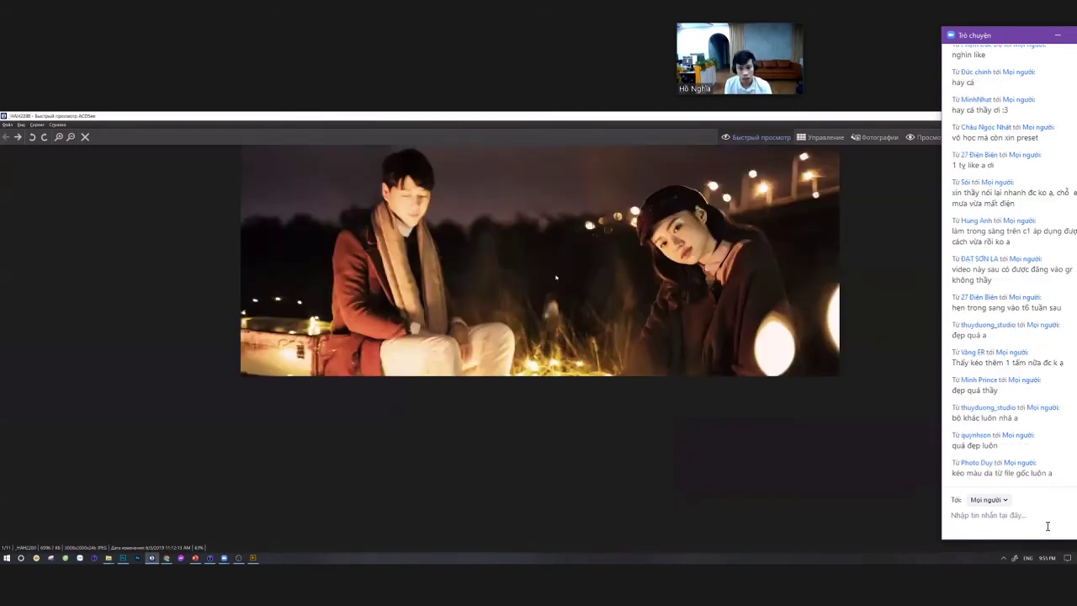
# In ACDSee, look through the warm-toned night photos of the couples up to the first pine forest wedding photo.
pyautogui.press('Right')
pyautogui.press('Right')
pyautogui.press('Right')
pyautogui.press('Right')
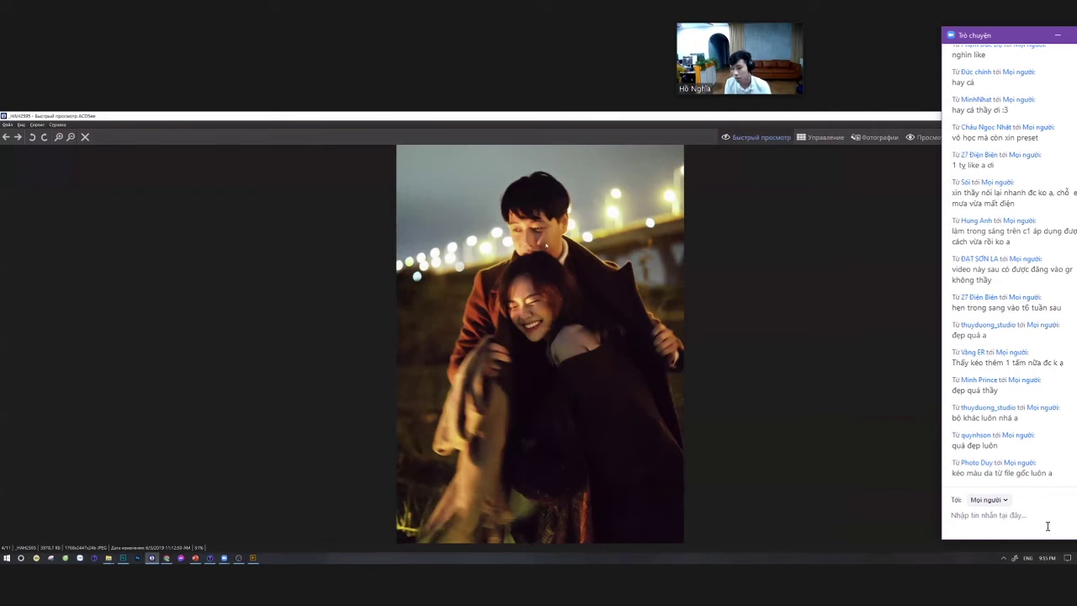
pyautogui.press('Right')
pyautogui.press('Right')
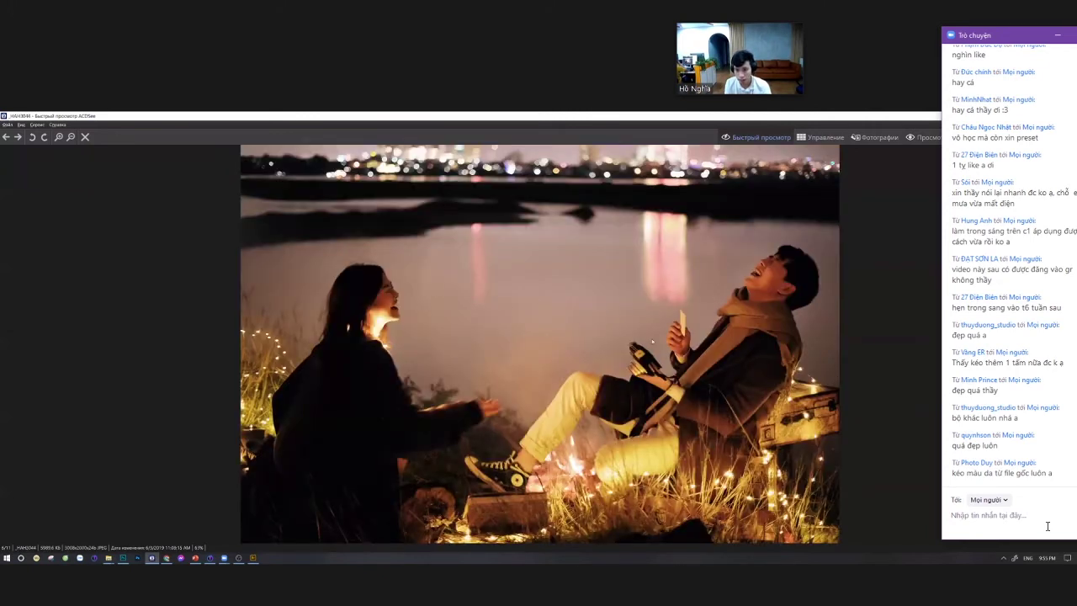
pyautogui.press('Right')
pyautogui.press('Right')
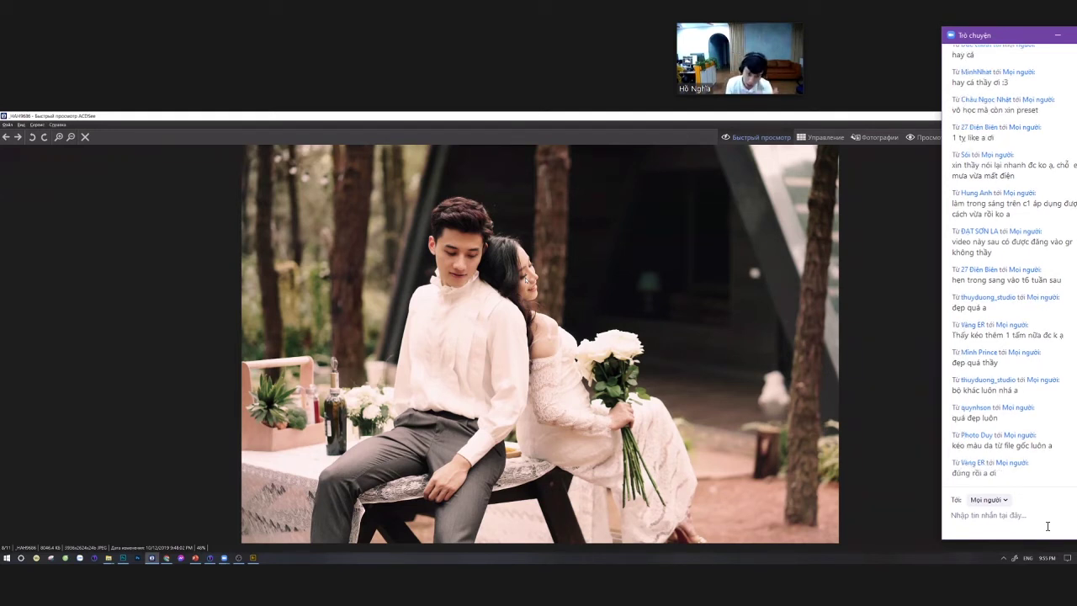
# Browse back and forth through the remaining pine forest couple photos to compare their tones, and close the viewer.
pyautogui.press('Right')
pyautogui.press('Right')
pyautogui.press('Left')
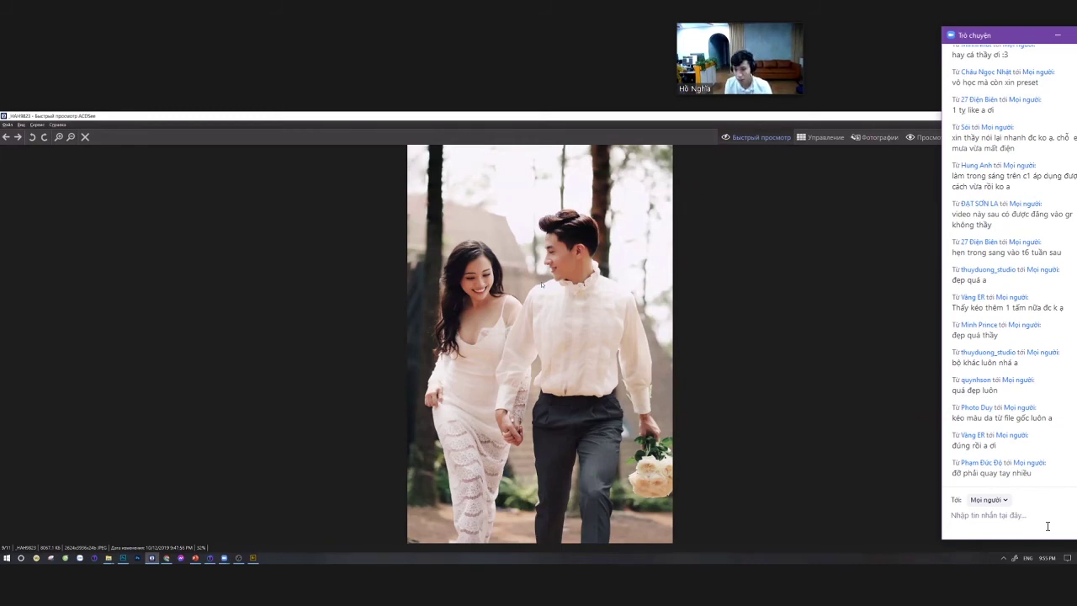
pyautogui.press('Right')
pyautogui.press('Right')
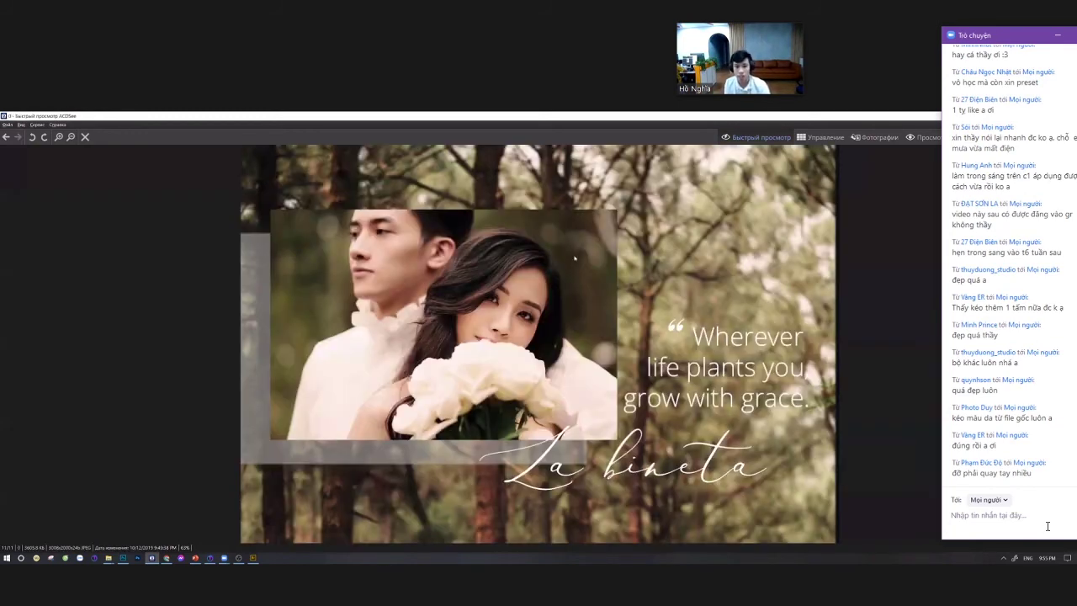
pyautogui.press('Left')
pyautogui.press('Left')
pyautogui.press('Right')
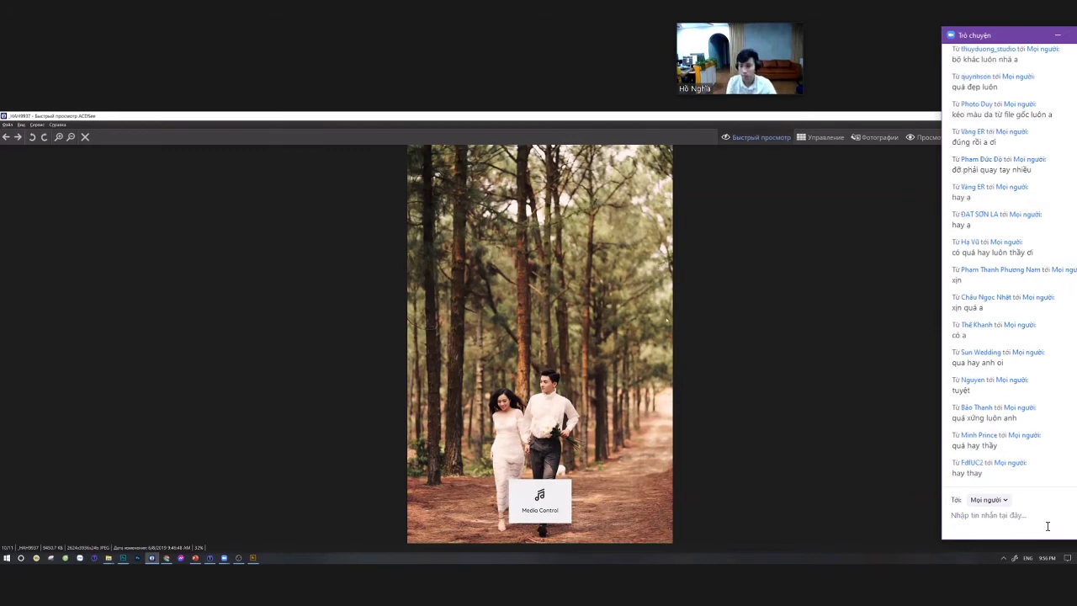
pyautogui.press('Escape')
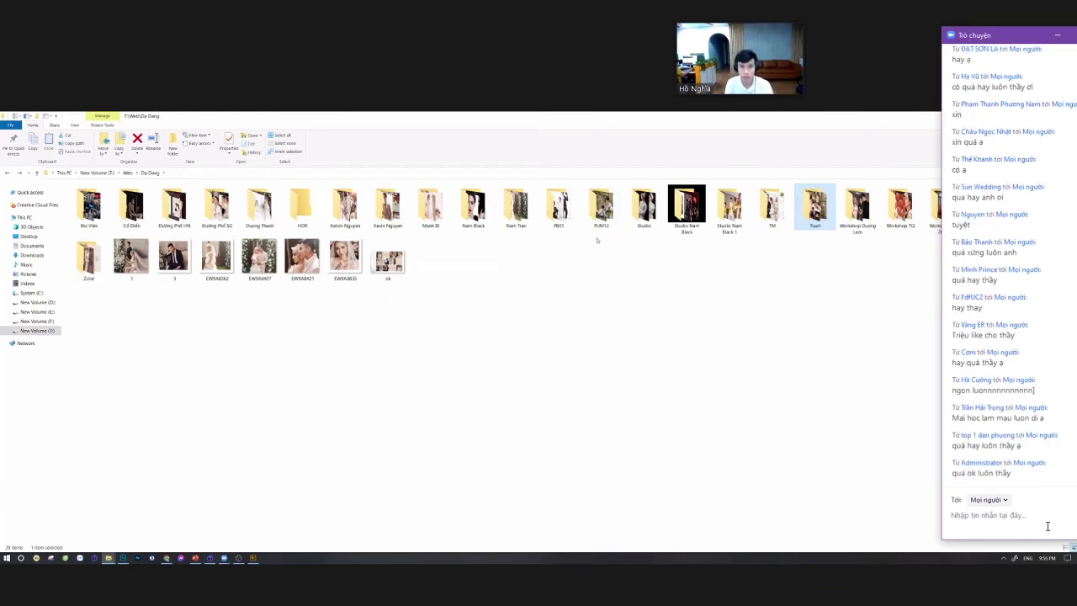
# Open the Workshop TQ folder, view the couple photo 473A2186 with the vintage camera, and return to the folder.
pyautogui.doubleClick(901, 207)
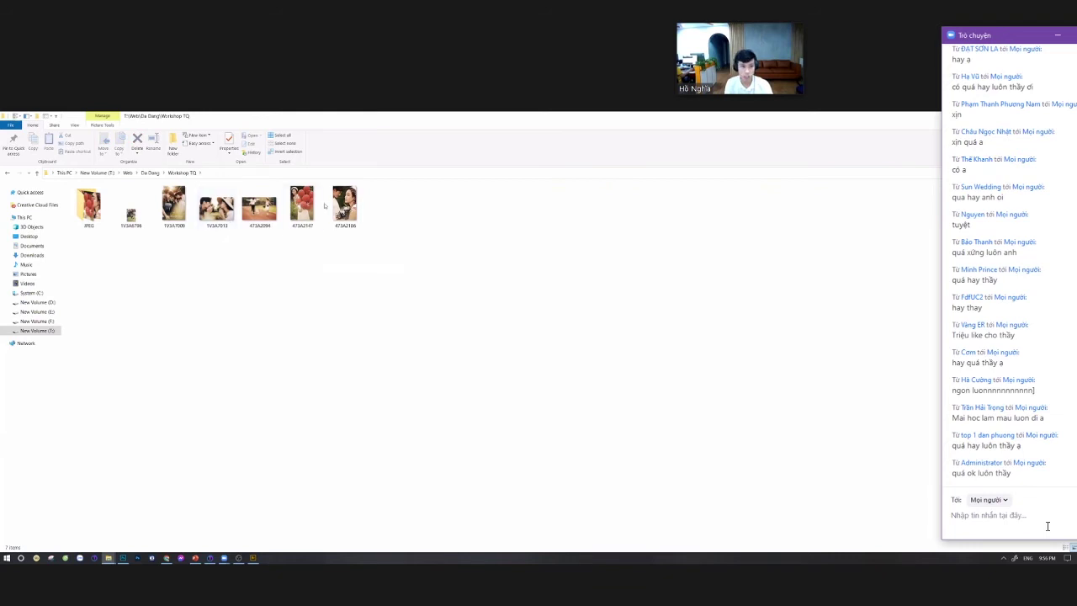
pyautogui.doubleClick(345, 204)
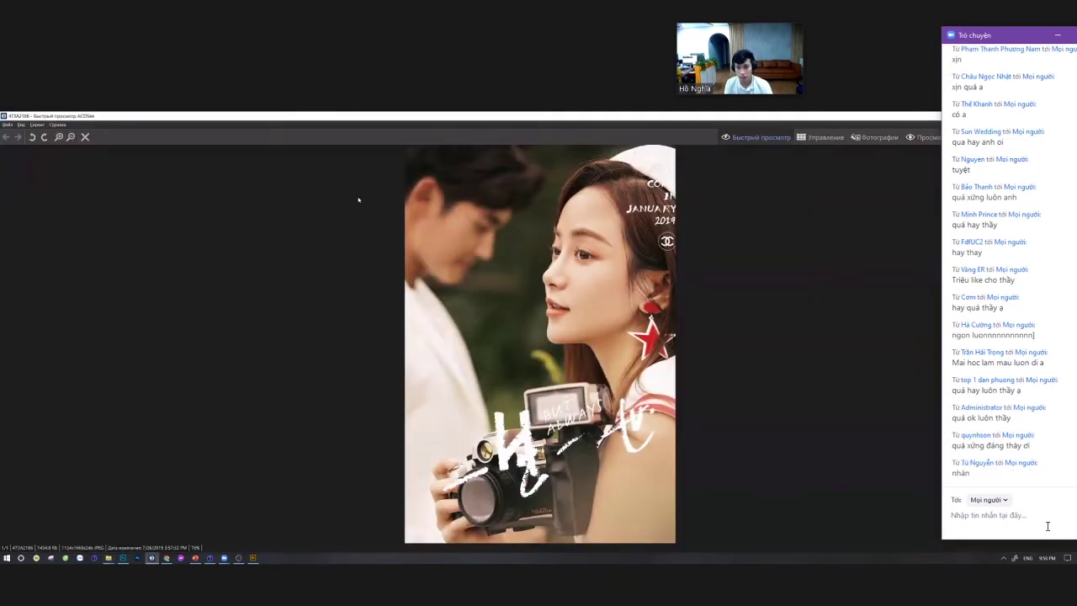
pyautogui.scroll(-1, 375, 186)
pyautogui.press('Escape')
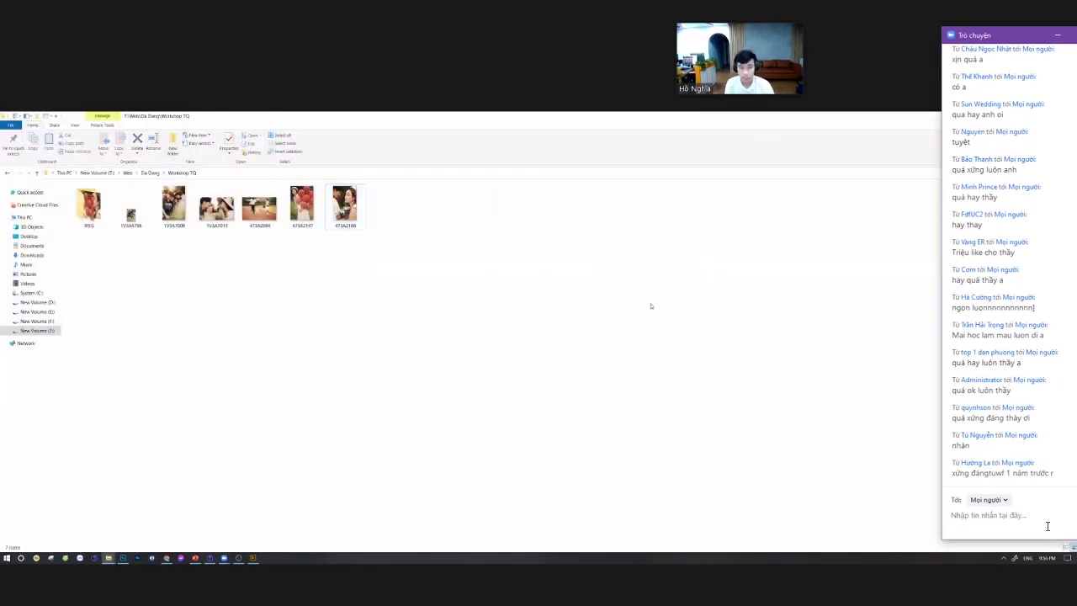
# Switch to Capture One and compare the Color Editor's Advanced colour picks with its Skin Tone mode for the black-hat couple portrait.
pyautogui.hotkey('alt', 'Tab')
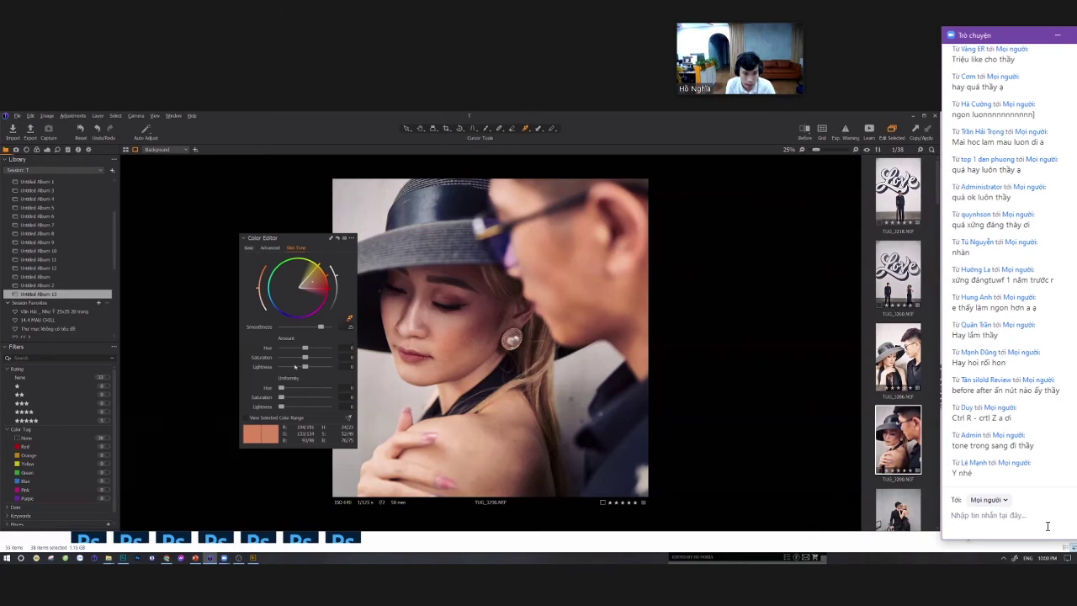
pyautogui.click(270, 248)
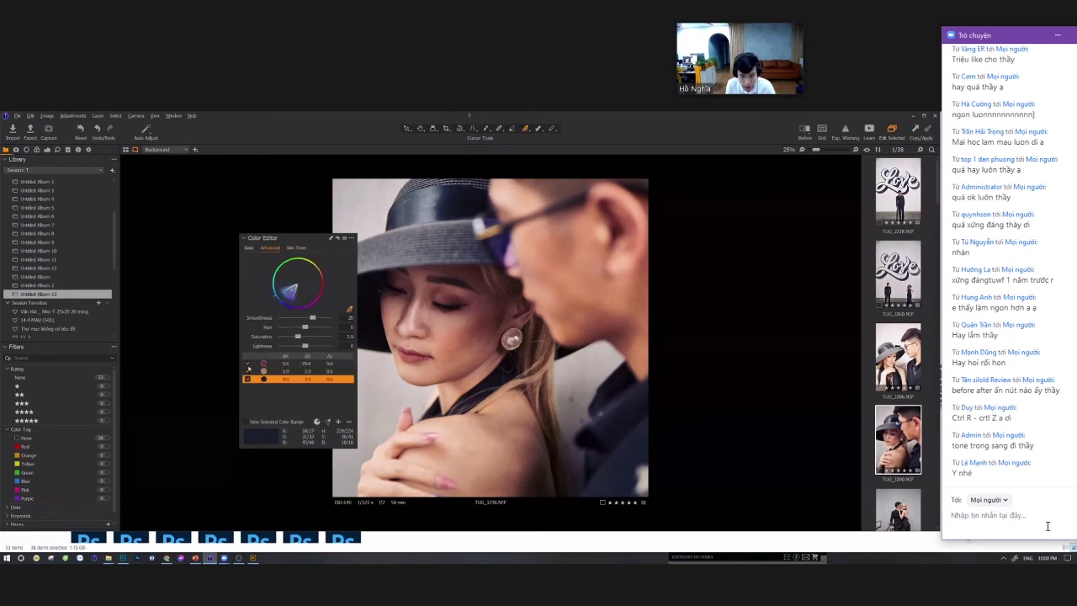
pyautogui.click(296, 248)
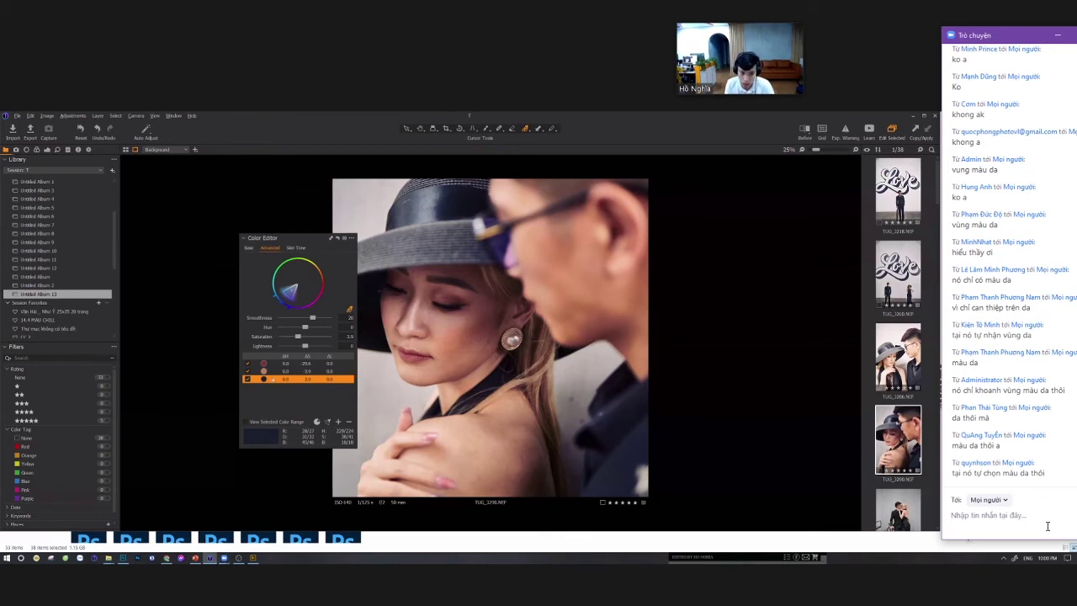
pyautogui.click(295, 248)
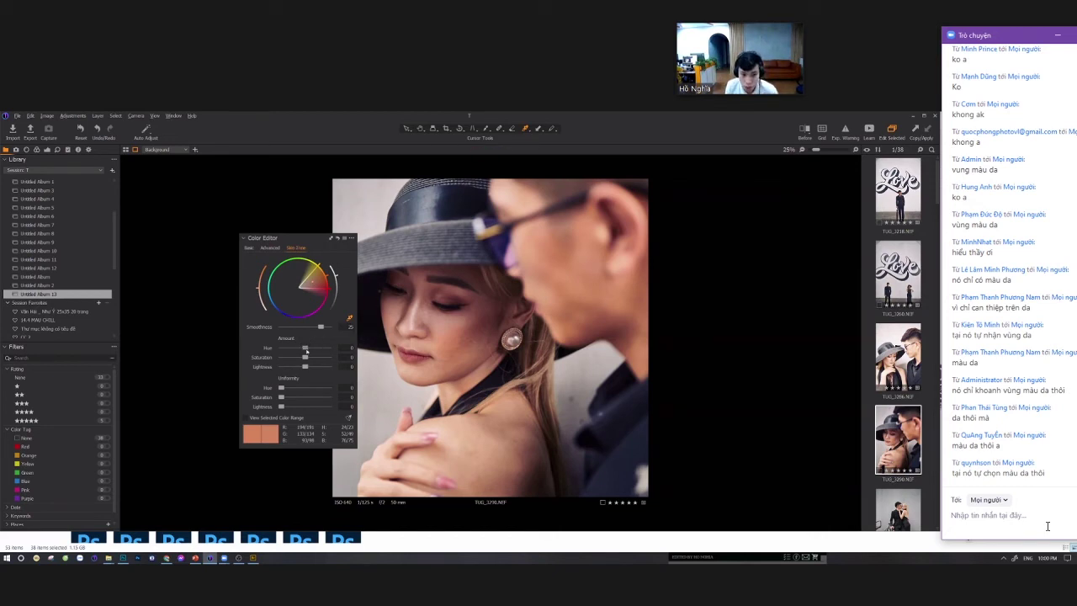
# Set the Skin Tone amounts to hue 0.5, saturation -7.1 and lightness -2.6, with hue uniformity at 28.
pyautogui.moveTo(306, 349); pyautogui.dragTo(304, 390)
pyautogui.moveTo(295, 388)
pyautogui.mouseDown()
pyautogui.moveTo(283, 388)
pyautogui.moveTo(344, 388)
pyautogui.moveTo(273, 385)
pyautogui.moveTo(305, 386)
pyautogui.moveTo(294, 387)
pyautogui.mouseUp()
pyautogui.moveTo(312, 347); pyautogui.dragTo(308, 348)
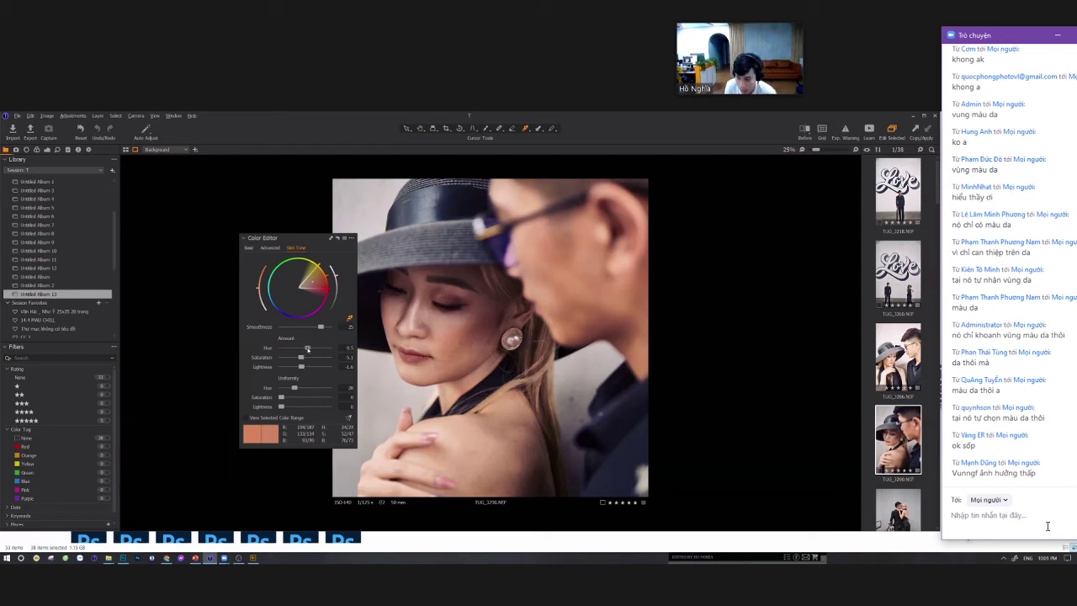
pyautogui.moveTo(301, 358)
pyautogui.mouseDown()
pyautogui.moveTo(282, 368)
pyautogui.moveTo(299, 368)
pyautogui.mouseUp()
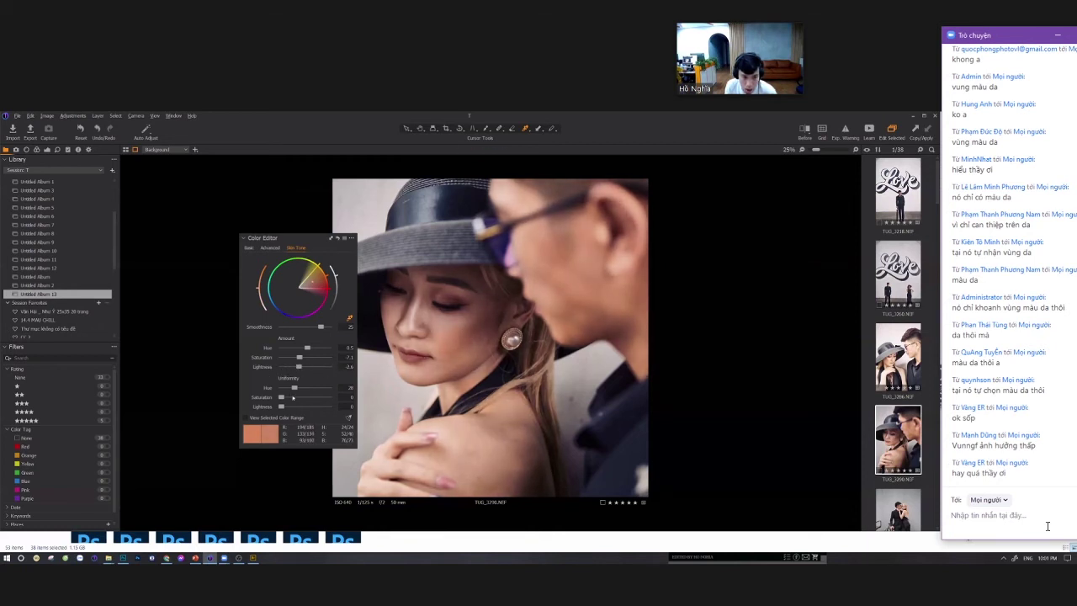
# Set the skin tone uniformity to hue 33 and saturation 13, and its amounts to hue 1.3 and saturation -11.1.
pyautogui.moveTo(282, 407); pyautogui.dragTo(210, 416)
pyautogui.moveTo(282, 399)
pyautogui.mouseDown()
pyautogui.moveTo(301, 404)
pyautogui.moveTo(287, 400)
pyautogui.moveTo(309, 388)
pyautogui.moveTo(290, 388)
pyautogui.moveTo(311, 388)
pyautogui.moveTo(296, 388)
pyautogui.mouseUp()
pyautogui.moveTo(308, 351); pyautogui.dragTo(297, 358)
pyautogui.hotkey('ctrl', '0')
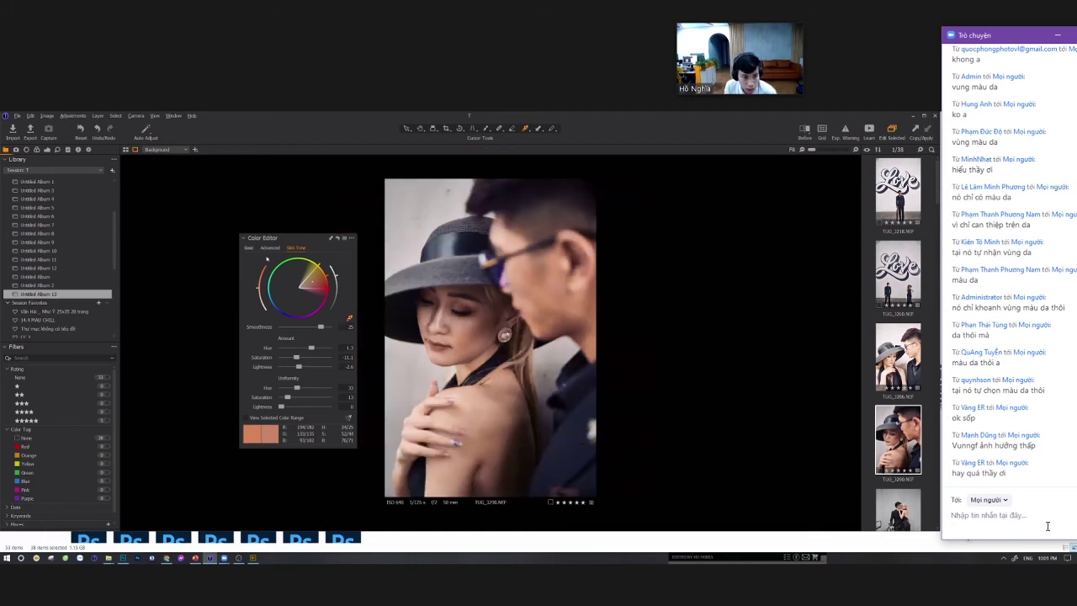
# Raise the red colour pick's saturation in Advanced mode, and set the Skin Tone amounts to hue 1.8 and saturation -16.2.
pyautogui.click(269, 248)
pyautogui.click(281, 363)
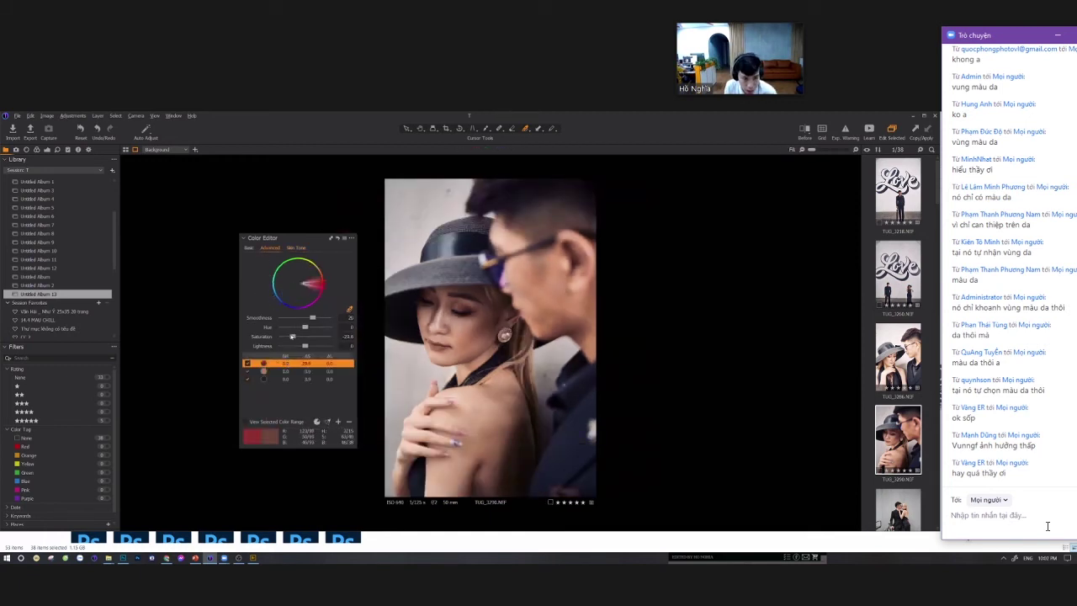
pyautogui.moveTo(297, 335); pyautogui.dragTo(294, 336)
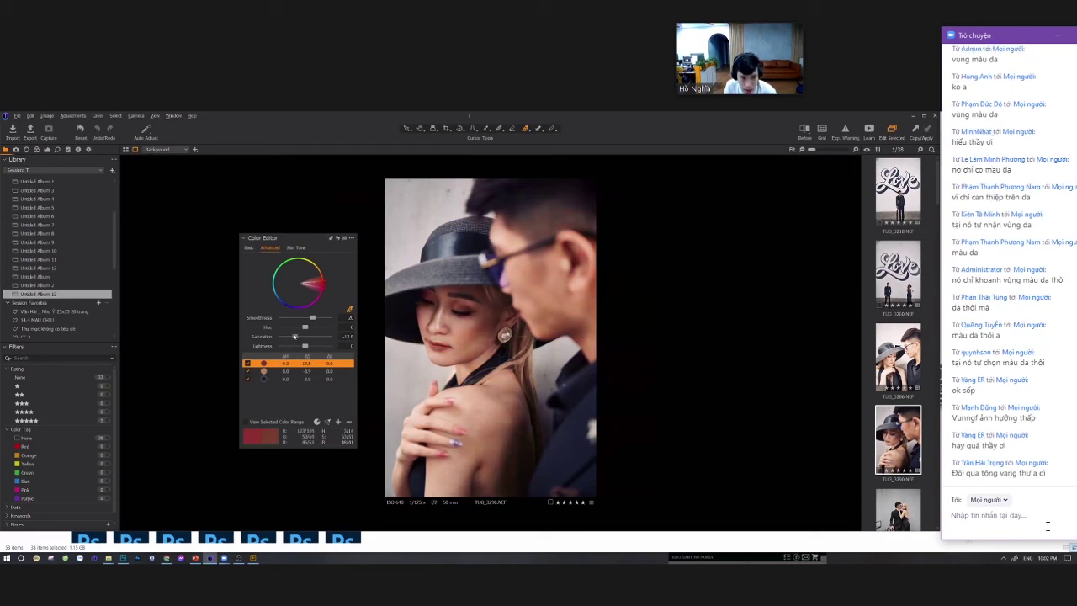
pyautogui.click(296, 248)
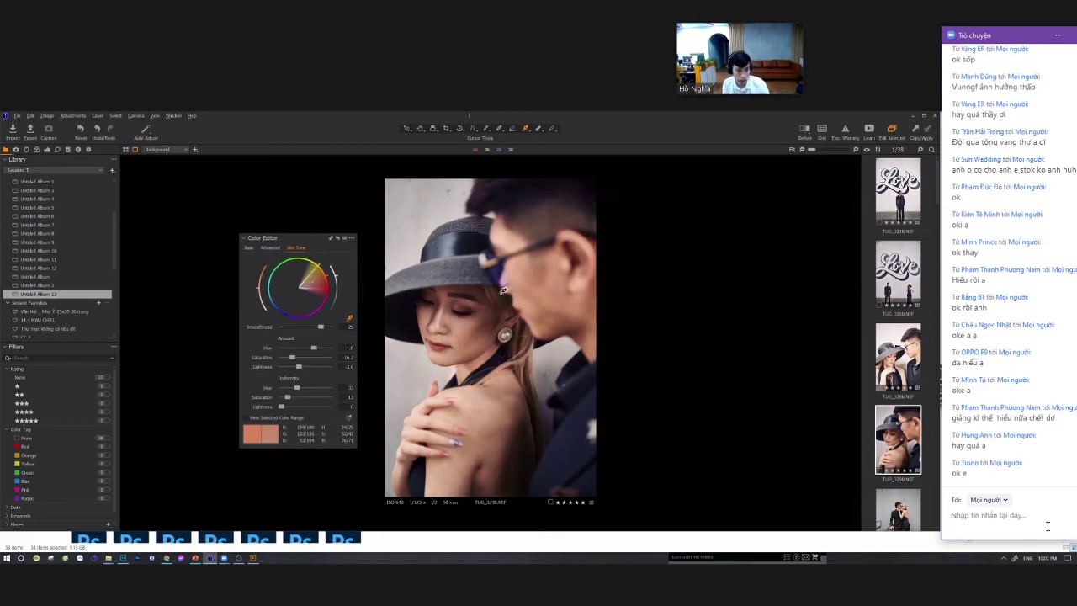
pyautogui.hotkey('ctrl', 'z')
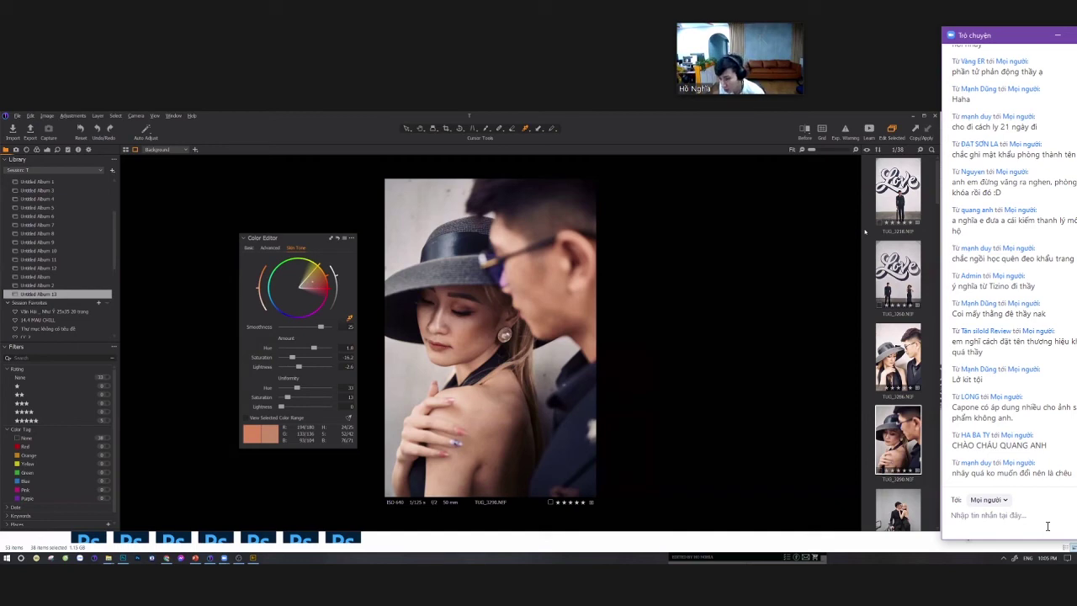
# Dock the Color Editor back among the colour tools and detach Color Balance as a floating window beside the couple portrait.
pyautogui.hotkey('alt', 'Tab')
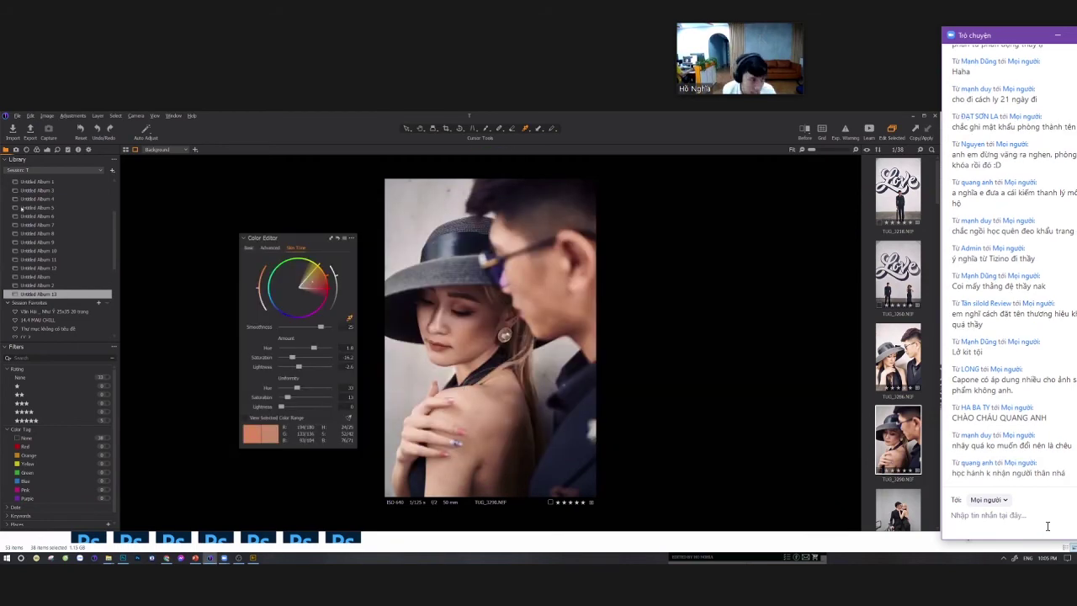
pyautogui.click(36, 149)
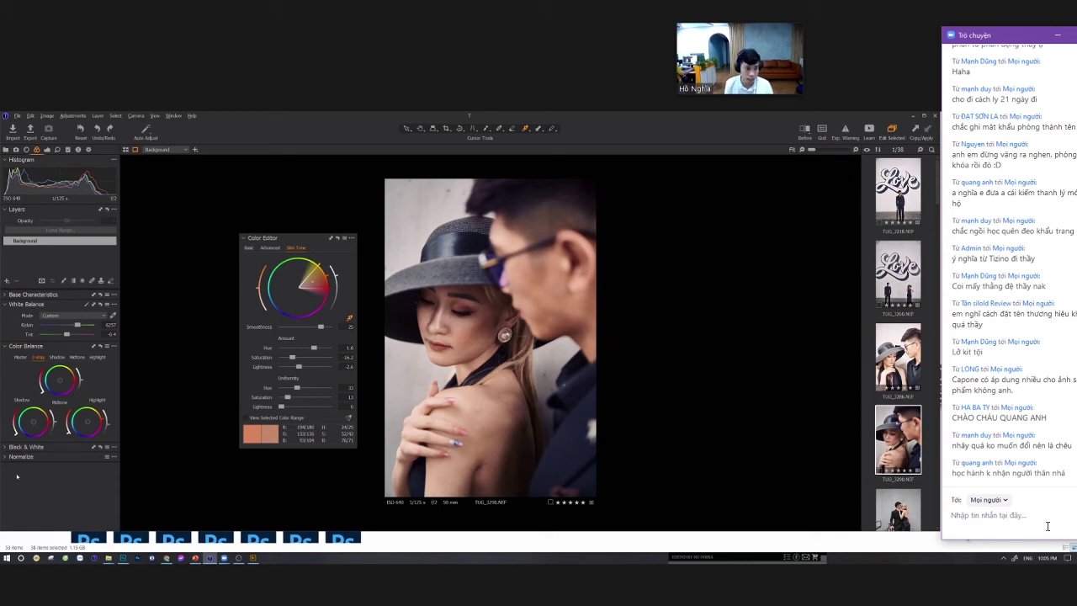
pyautogui.click(7, 447)
pyautogui.moveTo(261, 241); pyautogui.dragTo(71, 383)
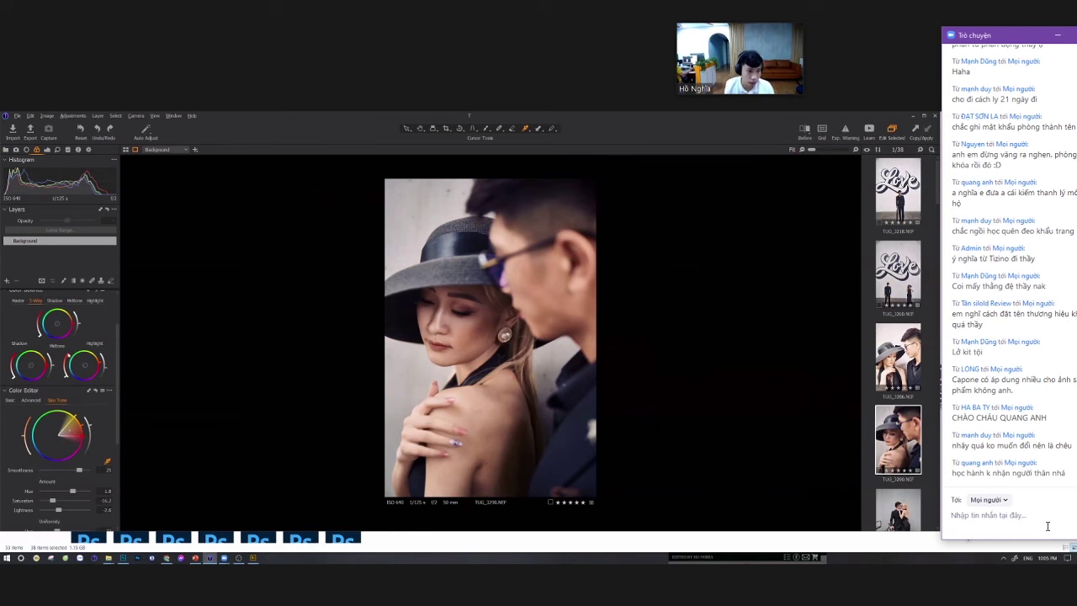
pyautogui.moveTo(17, 345); pyautogui.dragTo(246, 330)
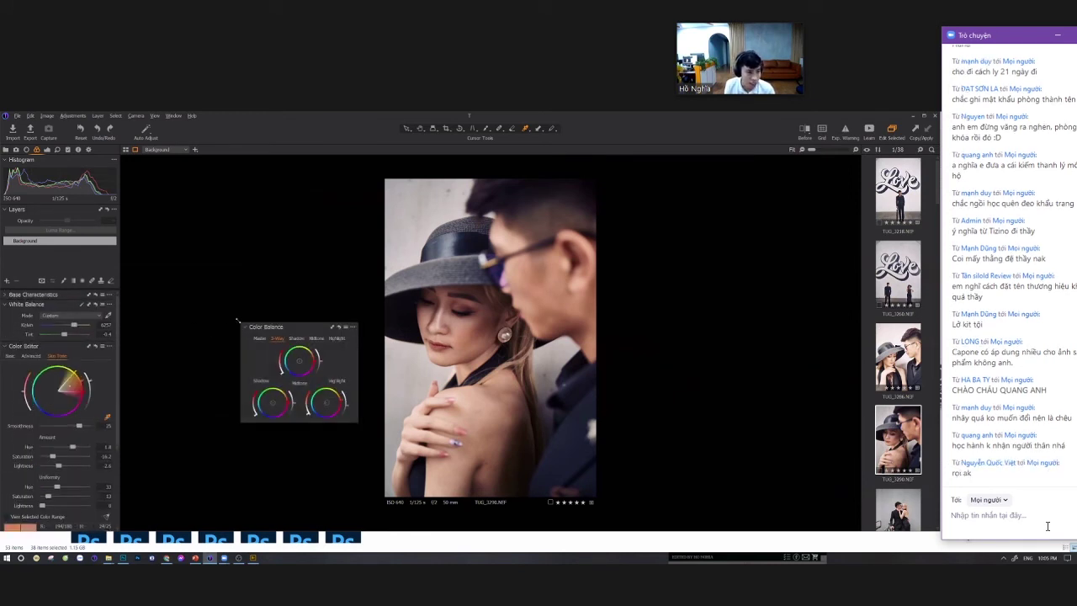
# Look through the Color Balance modes Master, 3-Way, Shadow, Midtone and Highlight.
pyautogui.click(260, 339)
pyautogui.click(277, 338)
pyautogui.click(296, 338)
pyautogui.click(317, 339)
pyautogui.click(336, 339)
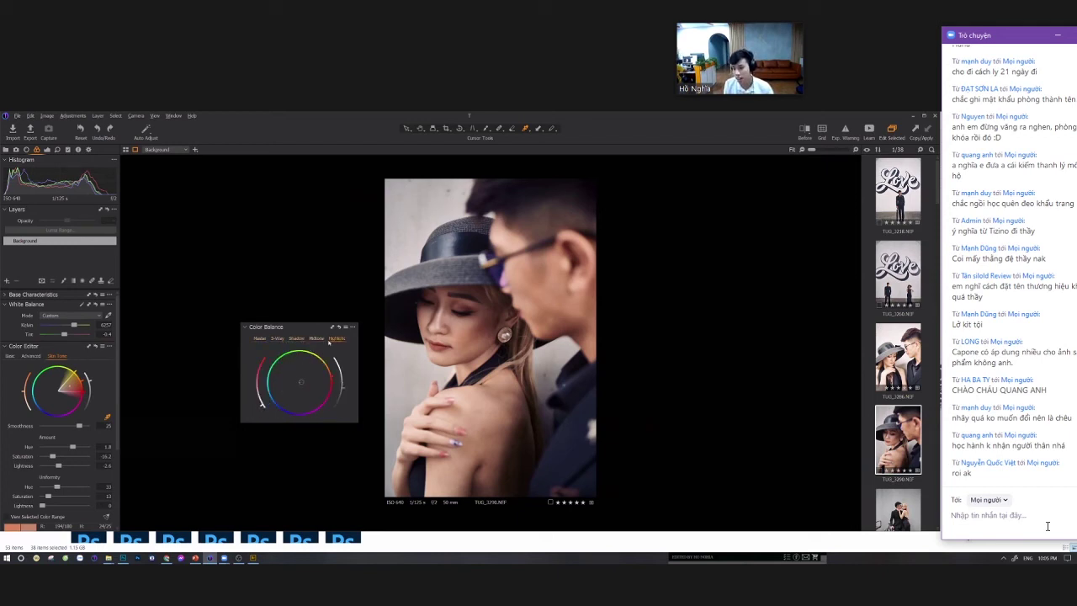
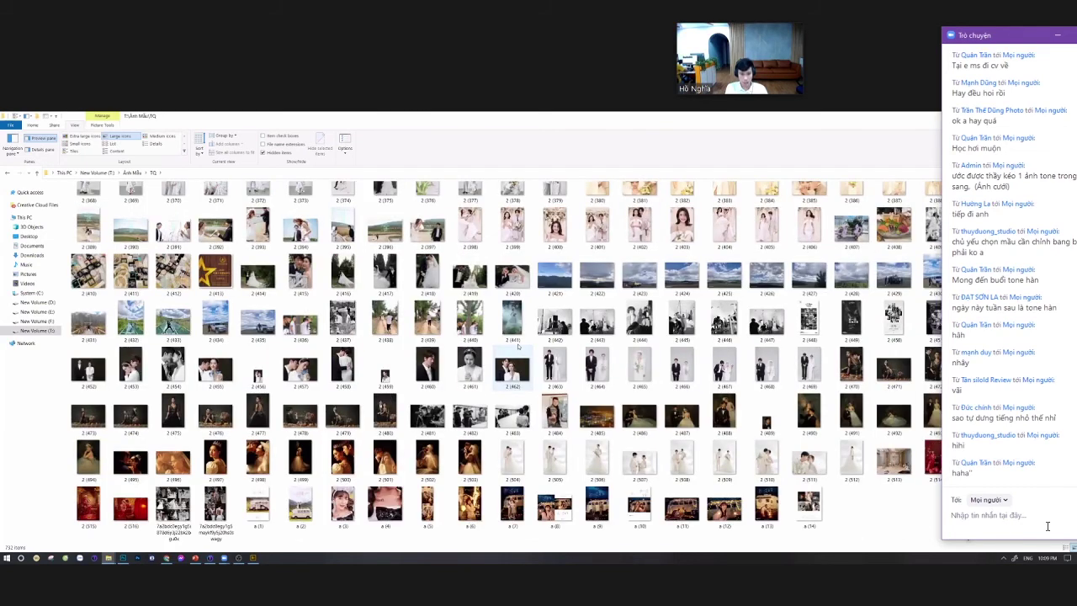
# View the dark still-life couple sample photos at full size, compare their backdrop and shadow tones, and return to the sample folder.
pyautogui.doubleClick(356, 415)
pyautogui.scroll(-1, 351, 415)
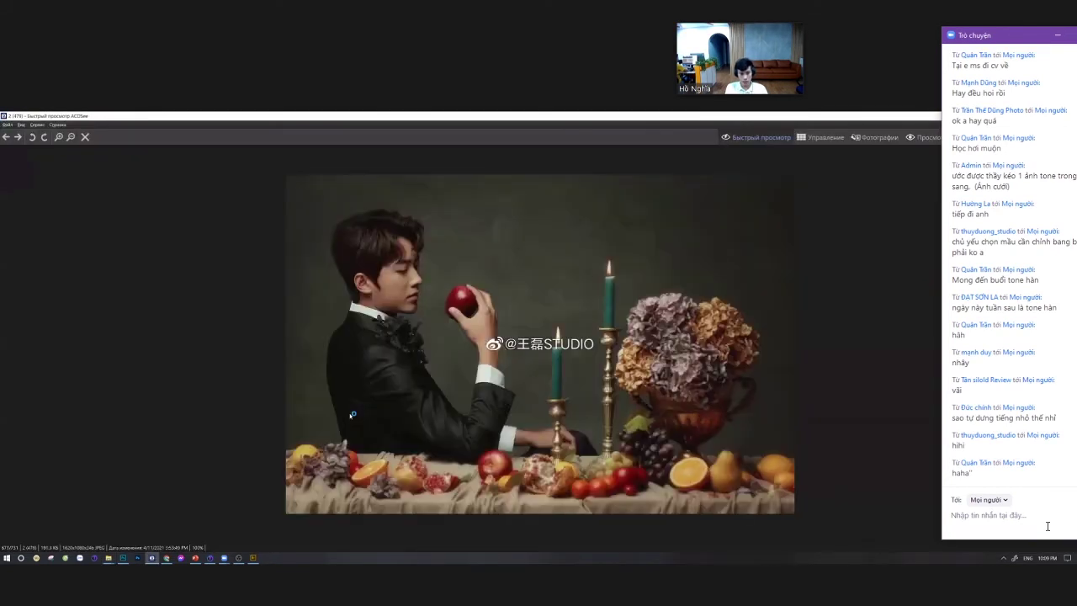
pyautogui.scroll(1, 352, 415)
pyautogui.scroll(2, 348, 414)
pyautogui.scroll(-1, 348, 414)
pyautogui.scroll(1, 347, 414)
pyautogui.scroll(-1, 348, 414)
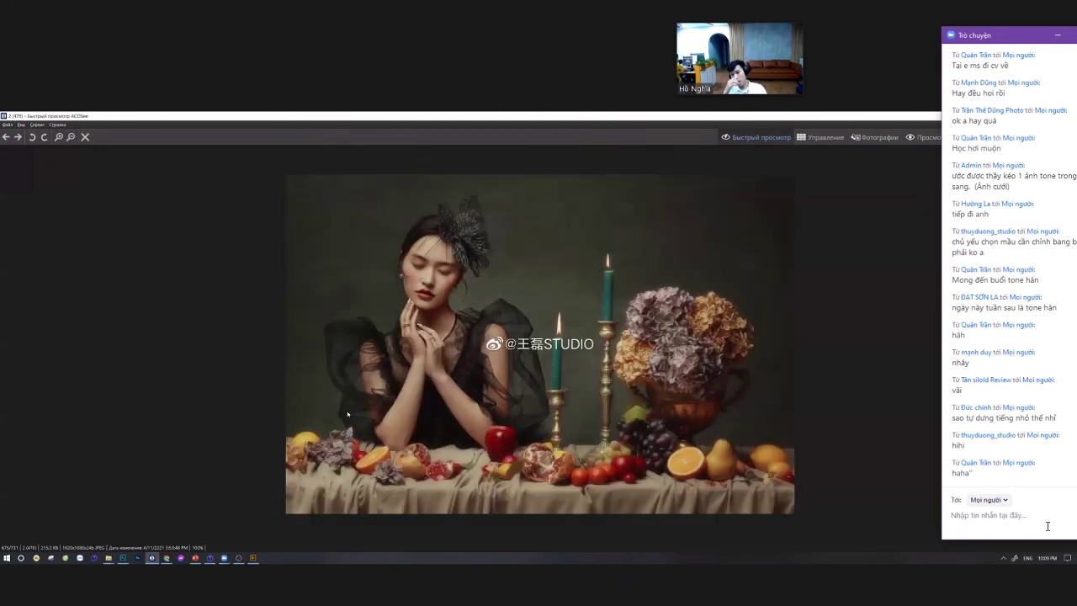
pyautogui.scroll(4, 348, 415)
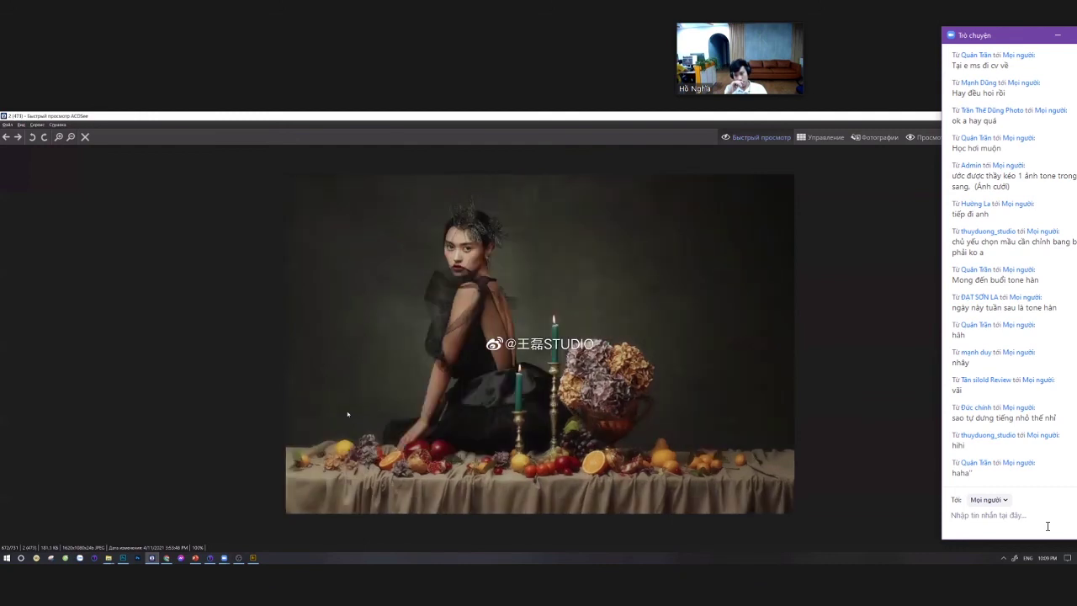
pyautogui.scroll(-1, 348, 414)
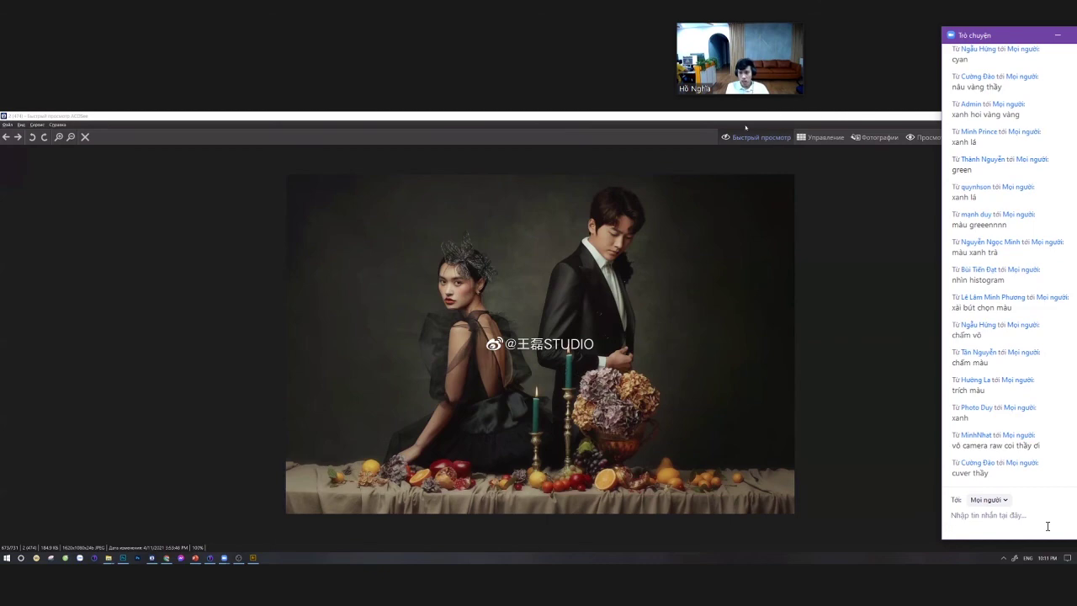
pyautogui.press('Escape')
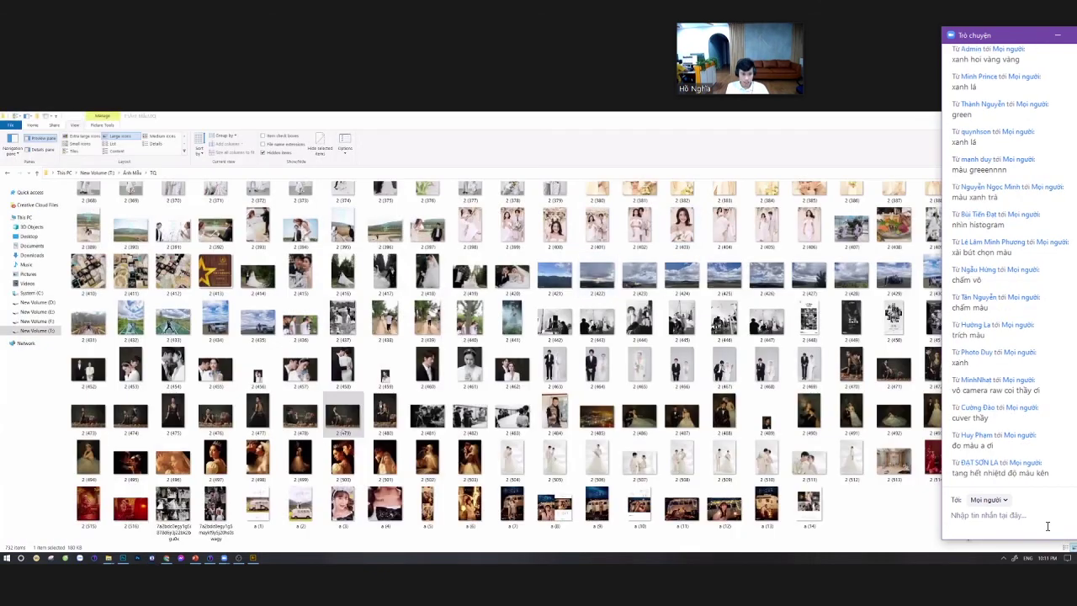
# Cycle through the open program windows to leave the sample photo folder.
pyautogui.hotkey('alt', 'Tab')
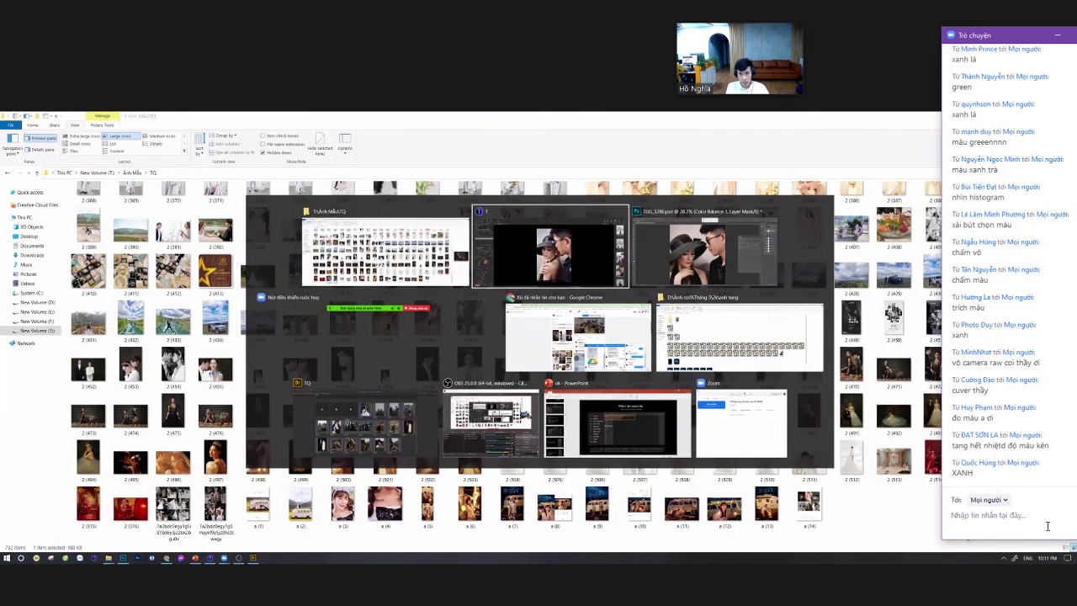
pyautogui.press('Tab')
pyautogui.press('Tab')
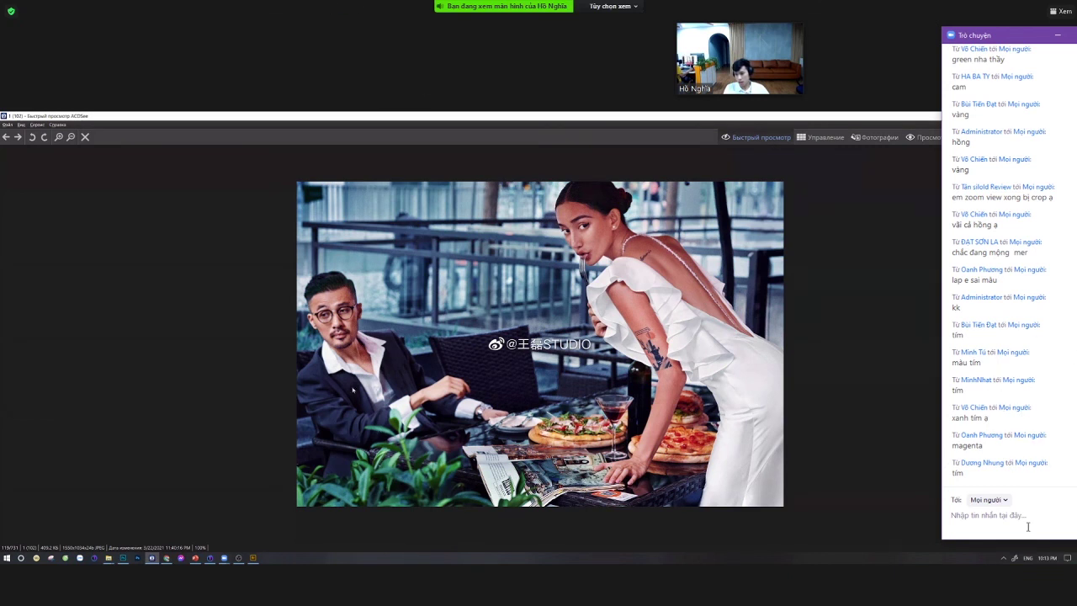
# Send the message "midtone" to everyone in the Zoom meeting chat.
pyautogui.write('m')
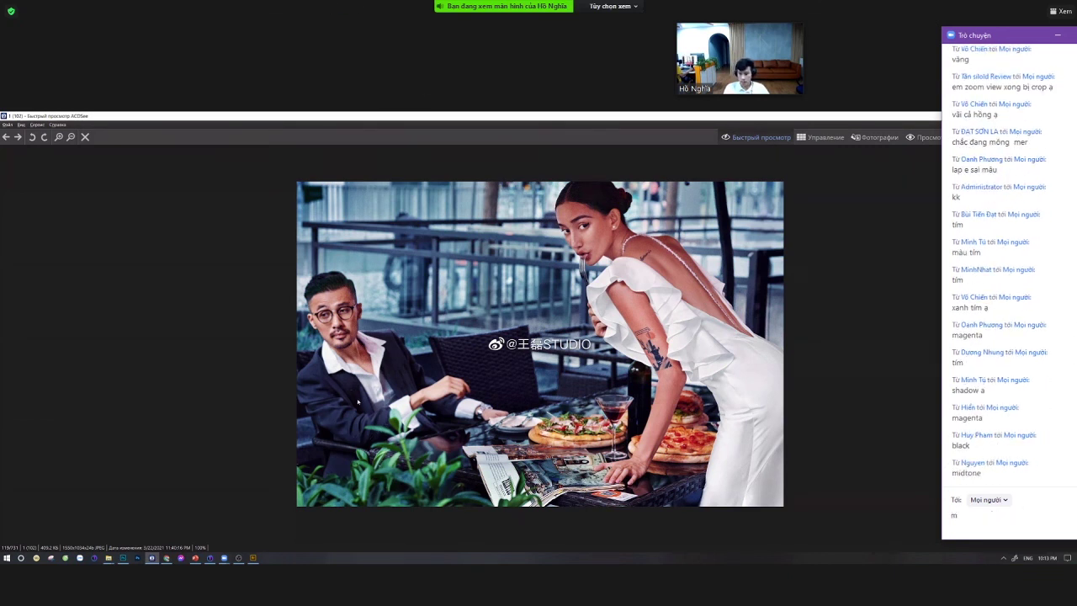
pyautogui.write('idtone')
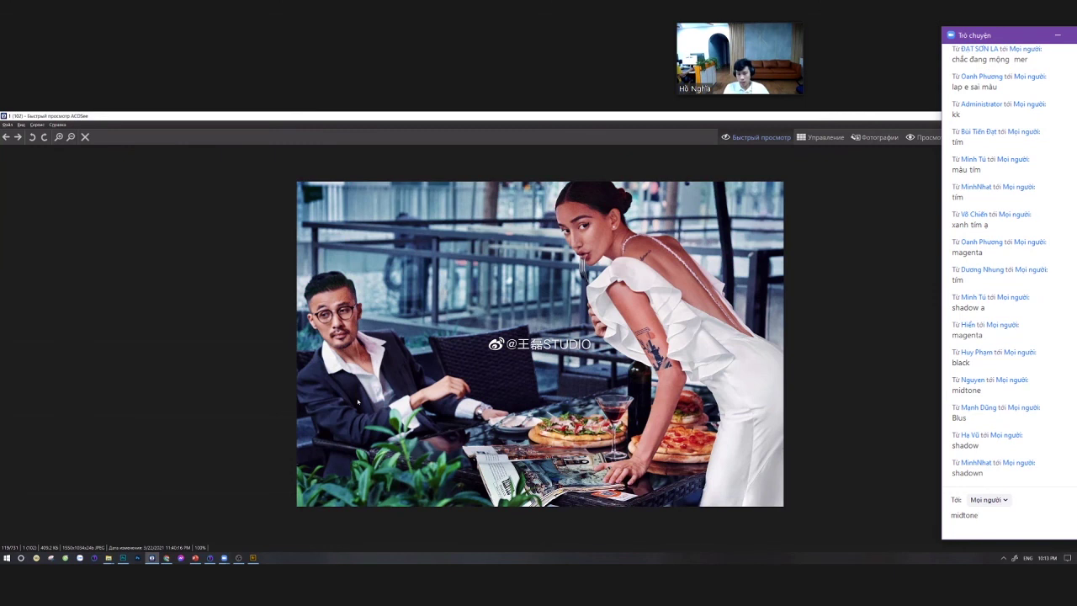
pyautogui.press('Return')
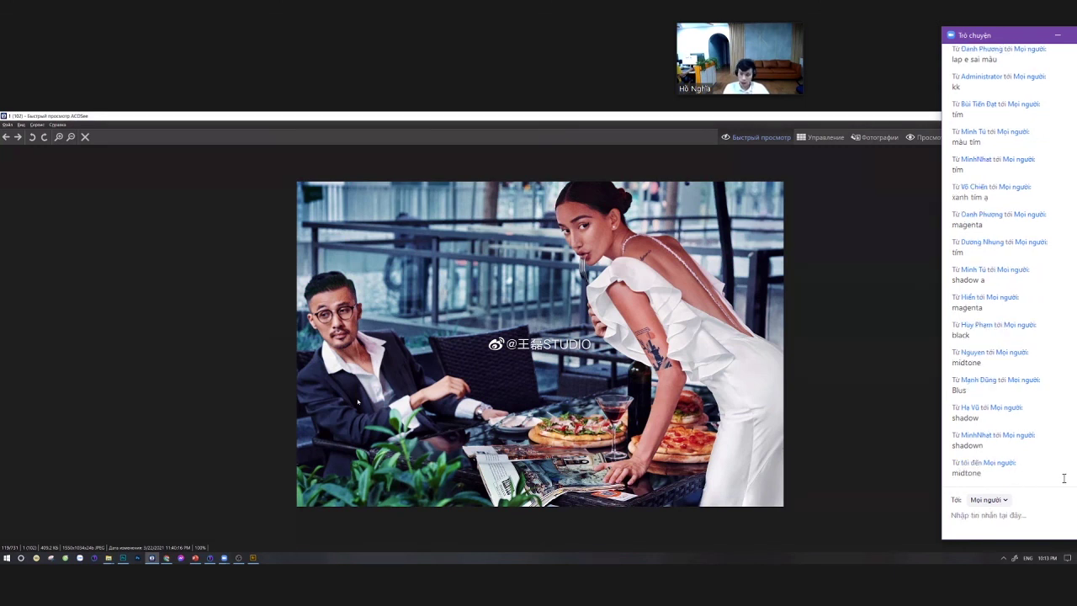